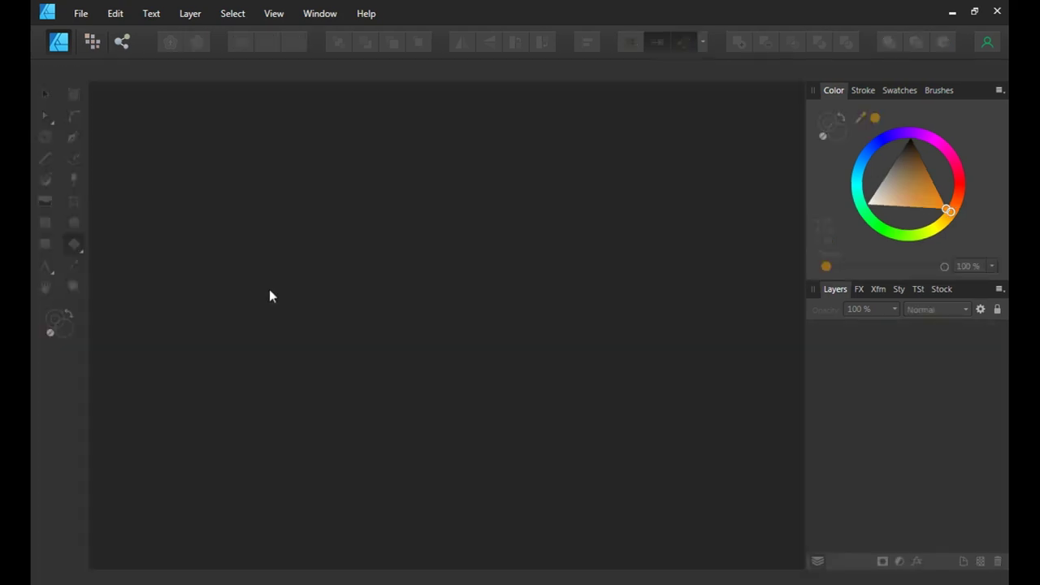
- Create a new landscape 297 × 210 mm document
{"action": "left_click", "coordinate": [79, 12]}
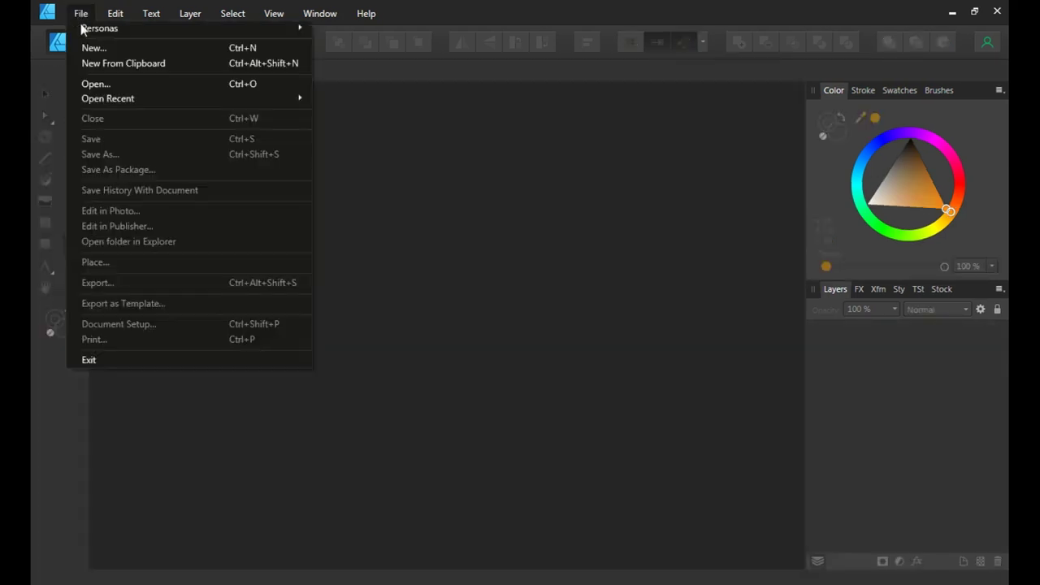
{"action": "left_click", "coordinate": [140, 51]}
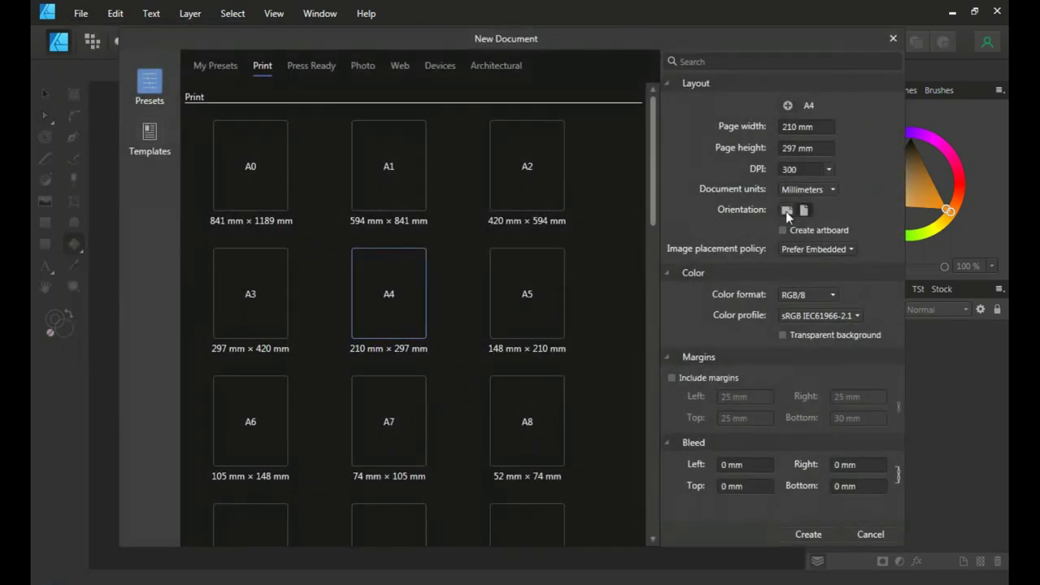
{"action": "left_click", "coordinate": [787, 211]}
{"action": "left_click", "coordinate": [796, 534]}
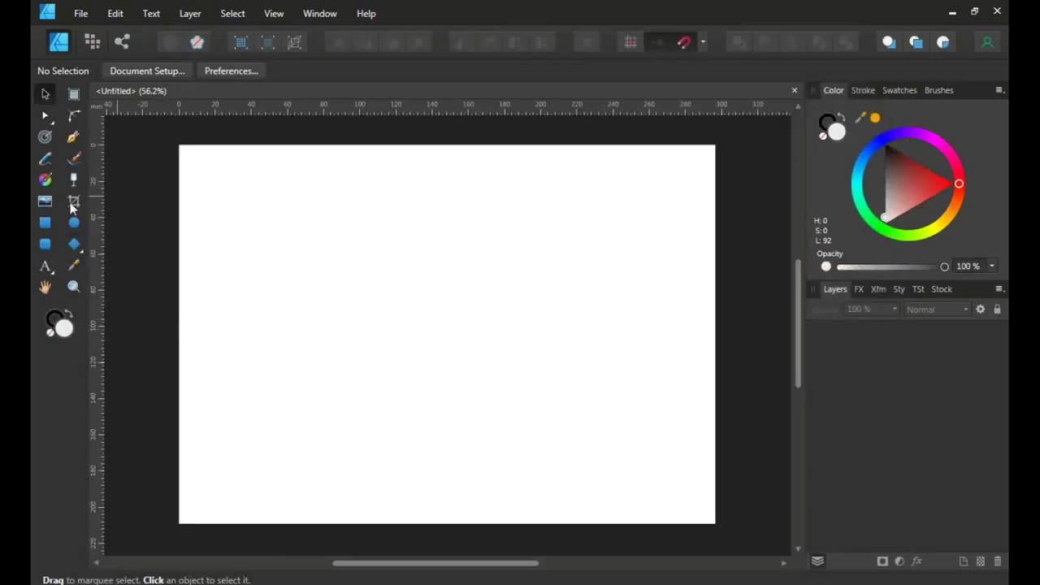
- Draw a teardrop shape with the Tear Tool on the right of the page
{"action": "left_click", "coordinate": [81, 248]}
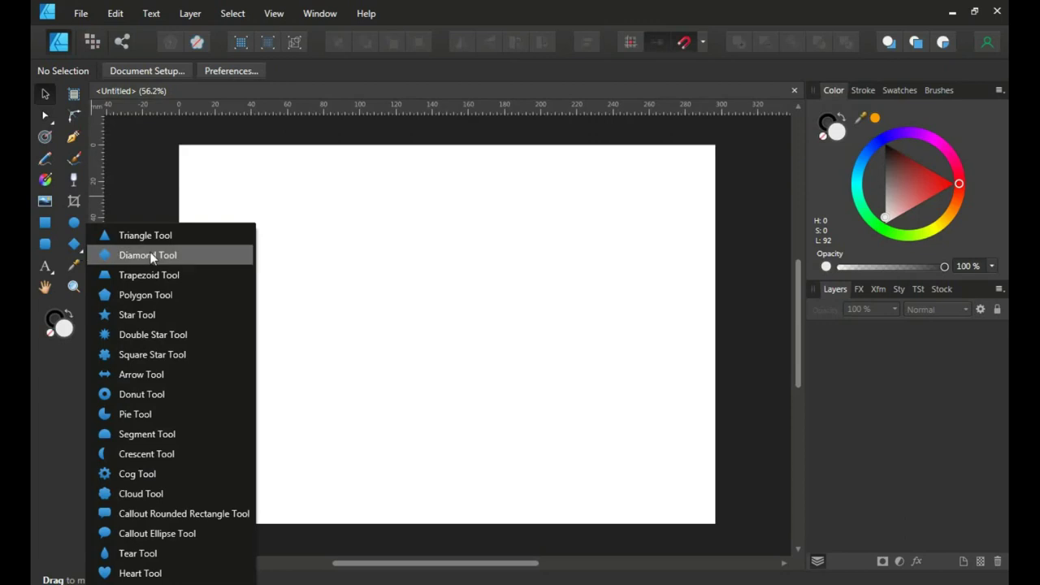
{"action": "left_click", "coordinate": [165, 555]}
{"action": "left_click_drag", "start_coordinate": [518, 236], "coordinate": [633, 385]}
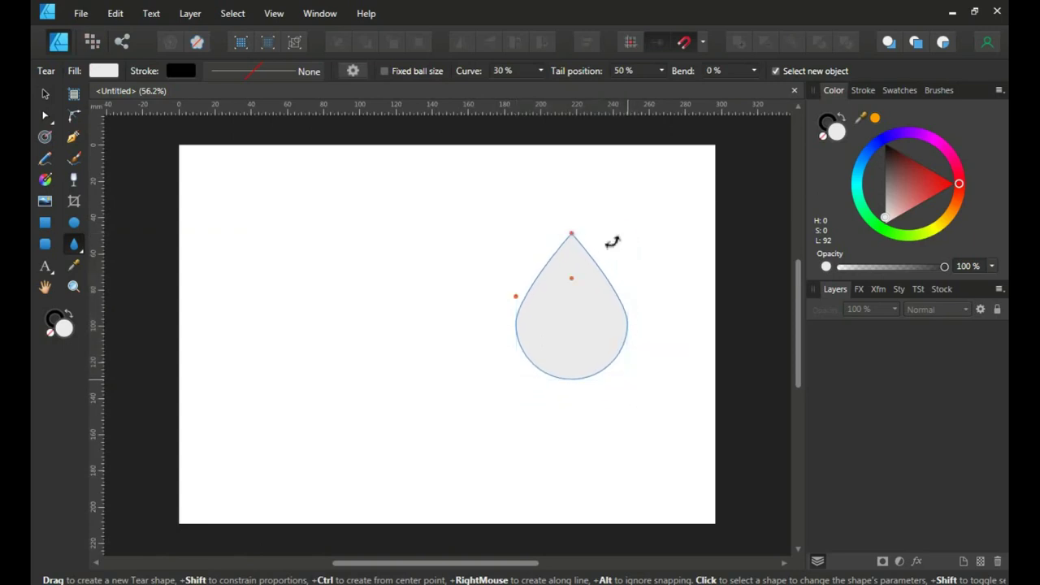
- Give the teardrop a neutral grey fill and raise its Curve to 47%
{"action": "scroll", "coordinate": [545, 314], "scroll_direction": "up", "scroll_amount": 3}
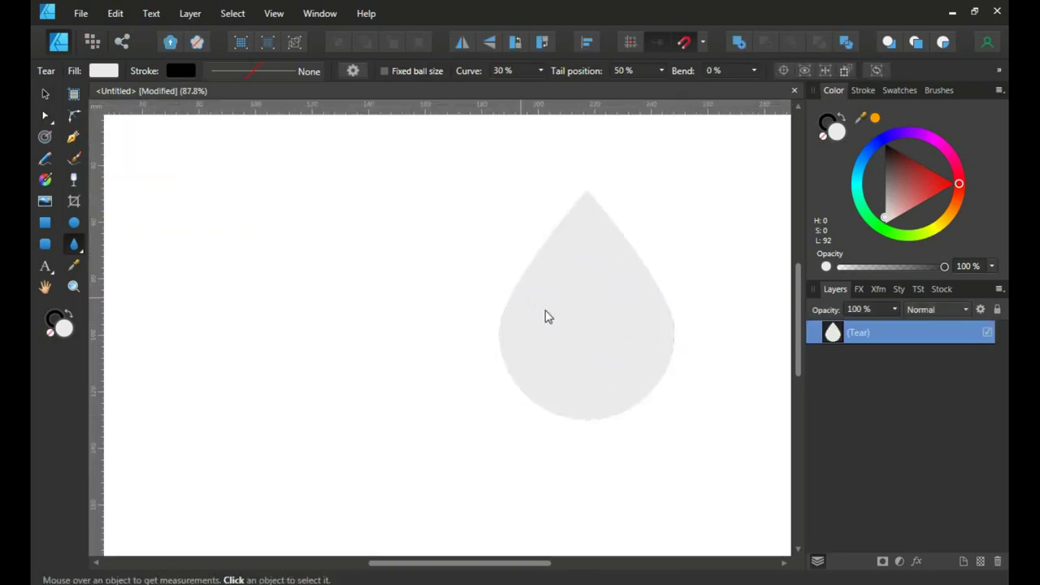
{"action": "left_click", "coordinate": [888, 190]}
{"action": "left_click_drag", "start_coordinate": [886, 192], "coordinate": [885, 192]}
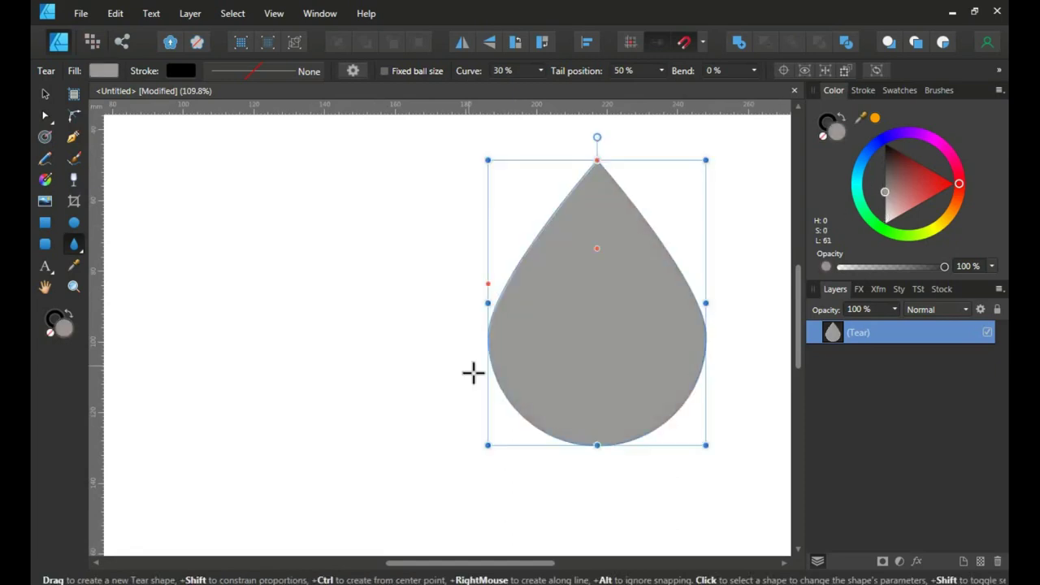
{"action": "left_click_drag", "start_coordinate": [493, 282], "coordinate": [493, 256]}
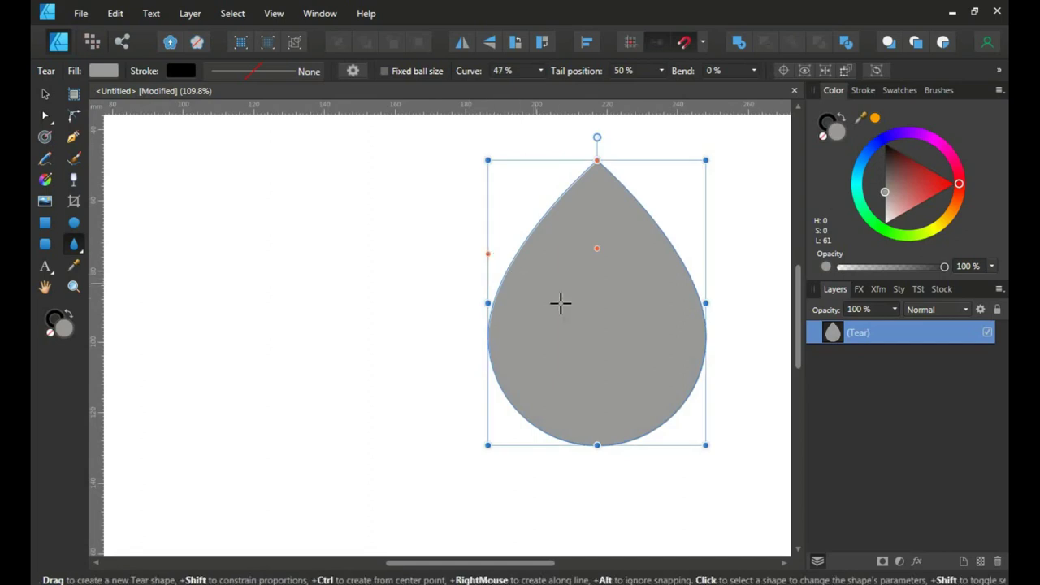
- Give the teardrop a 67.5 pt black stroke, aligned outside with a miter join
{"action": "left_click", "coordinate": [863, 91]}
{"action": "left_click_drag", "start_coordinate": [850, 138], "coordinate": [908, 146]}
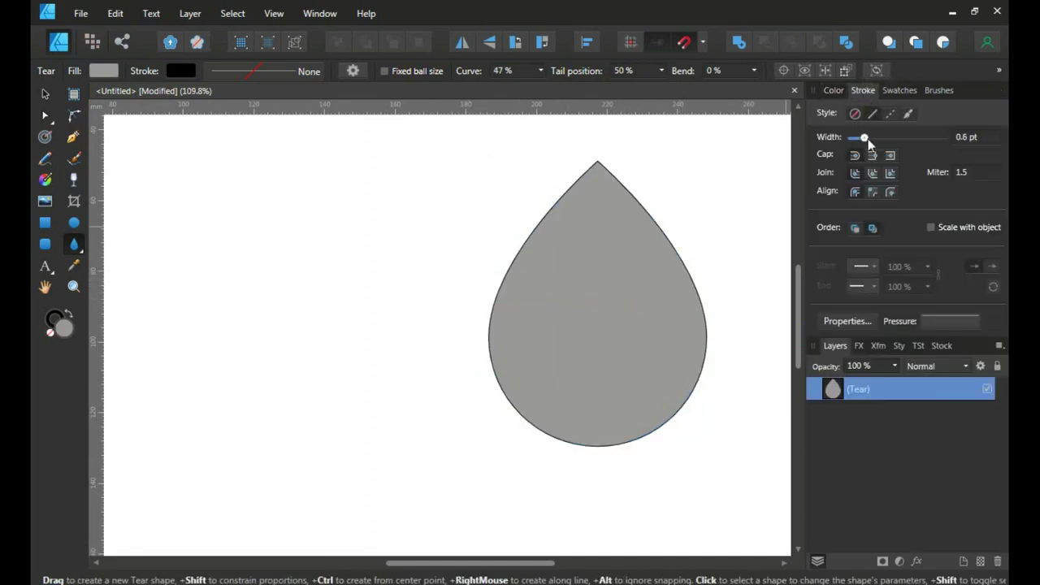
{"action": "left_click", "coordinate": [892, 192]}
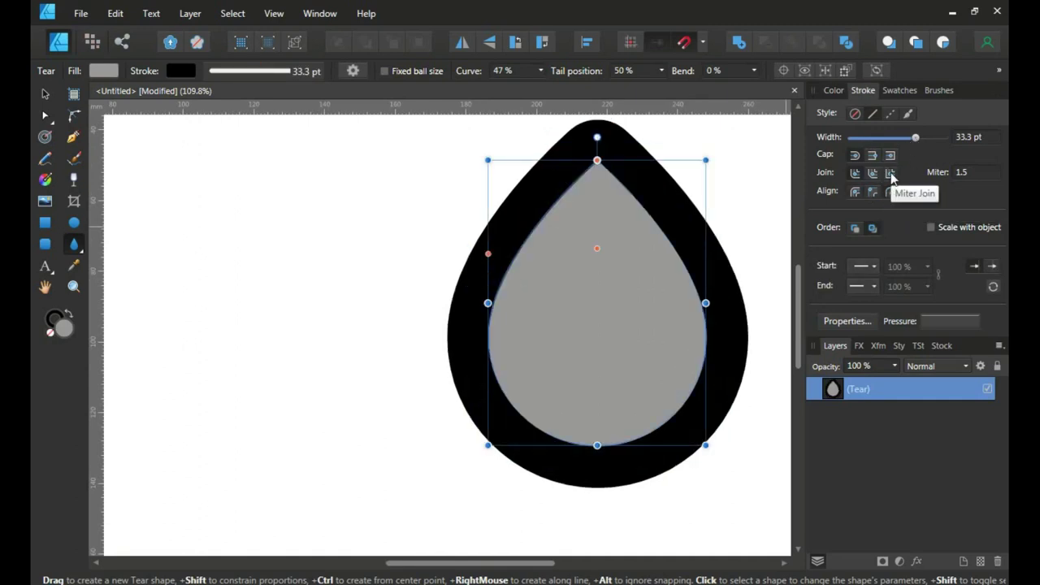
{"action": "left_click", "coordinate": [890, 174]}
{"action": "scroll", "coordinate": [681, 201], "scroll_direction": "down", "scroll_amount": 1}
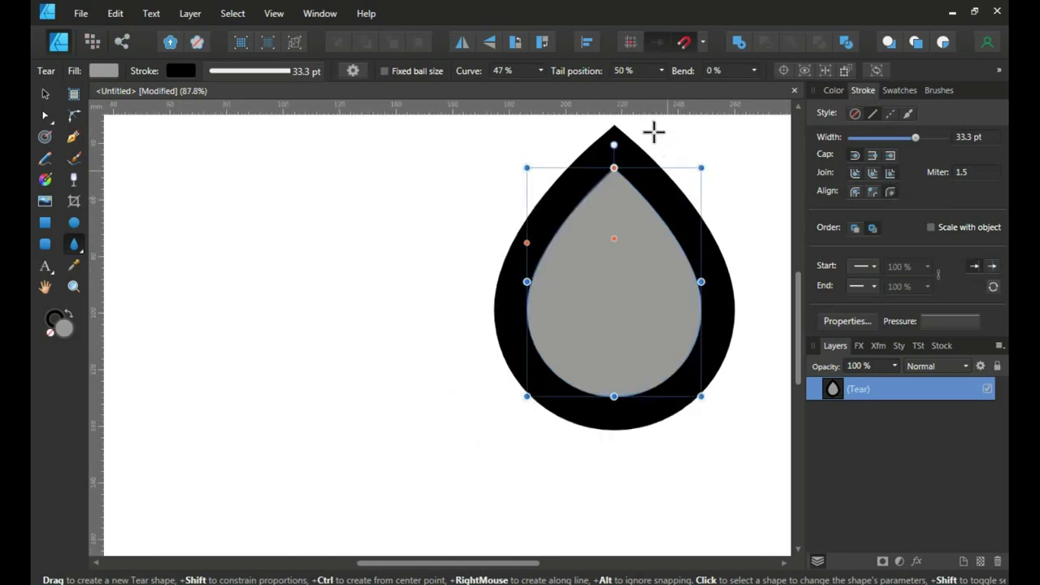
{"action": "scroll", "coordinate": [654, 131], "scroll_direction": "up", "scroll_amount": 1}
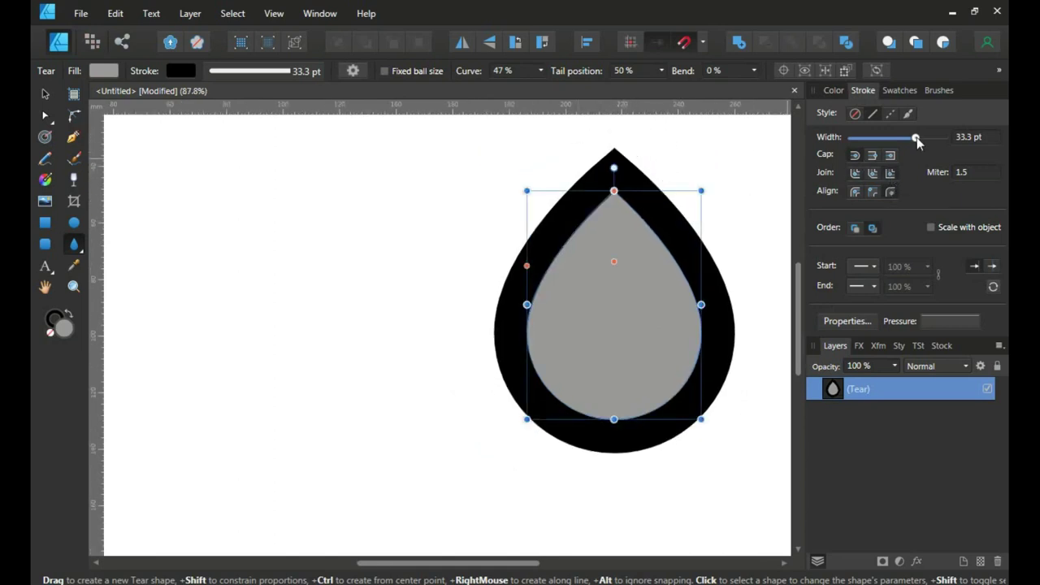
{"action": "left_click_drag", "start_coordinate": [917, 137], "coordinate": [939, 136]}
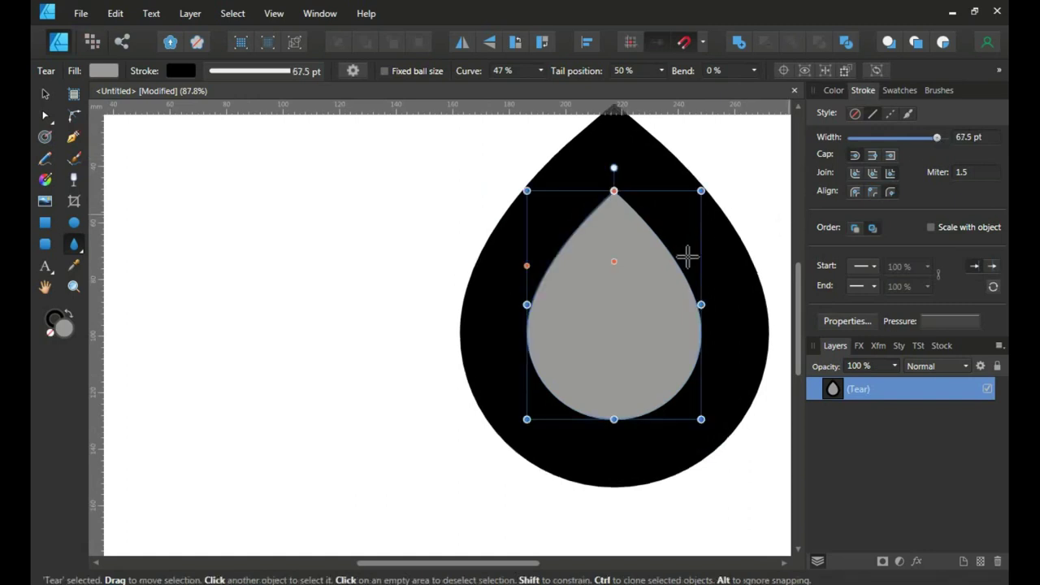
{"action": "scroll", "coordinate": [683, 254], "scroll_direction": "down", "scroll_amount": 2, "text": "ctrl"}
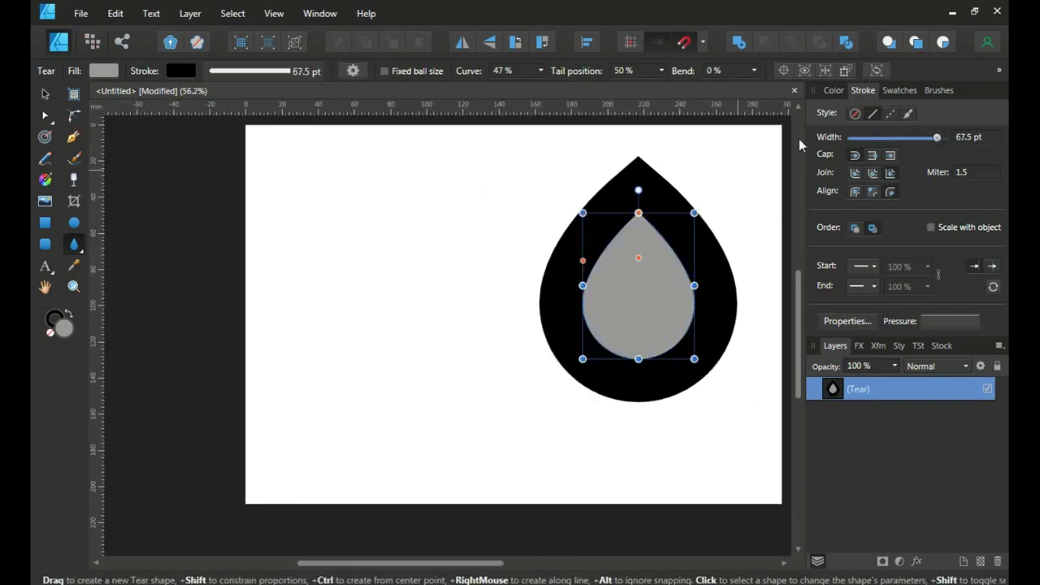
- Remove the teardrop's fill, expand its stroke into a solid black ring, and shrink it slightly
{"action": "left_click", "coordinate": [832, 92]}
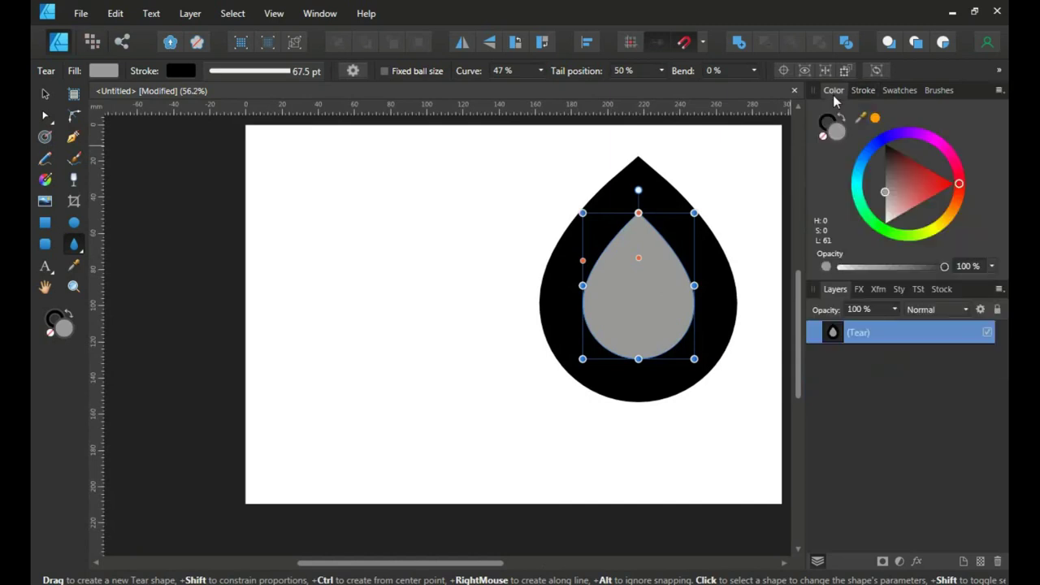
{"action": "left_click", "coordinate": [824, 138]}
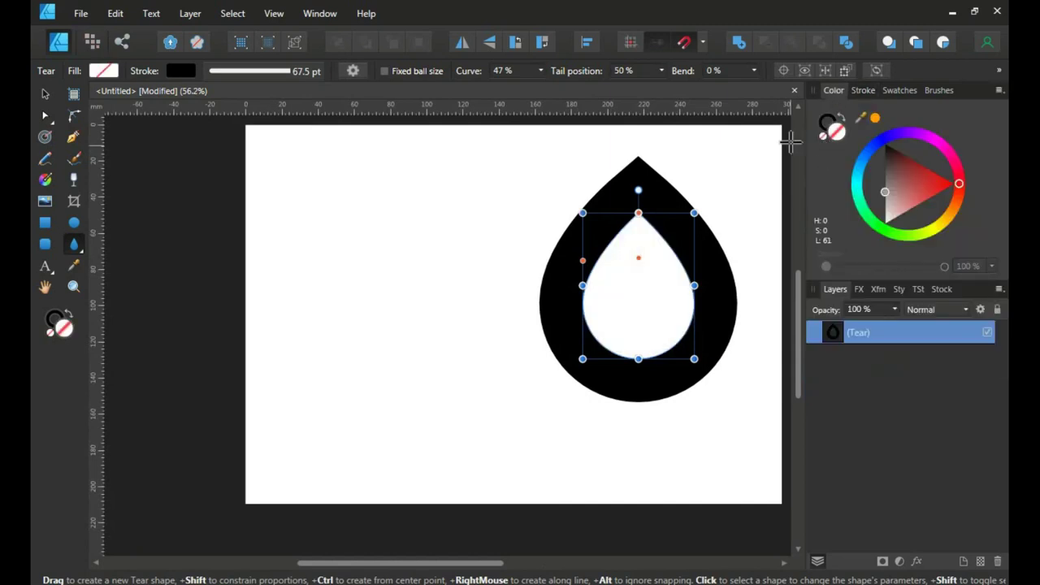
{"action": "left_click", "coordinate": [191, 14]}
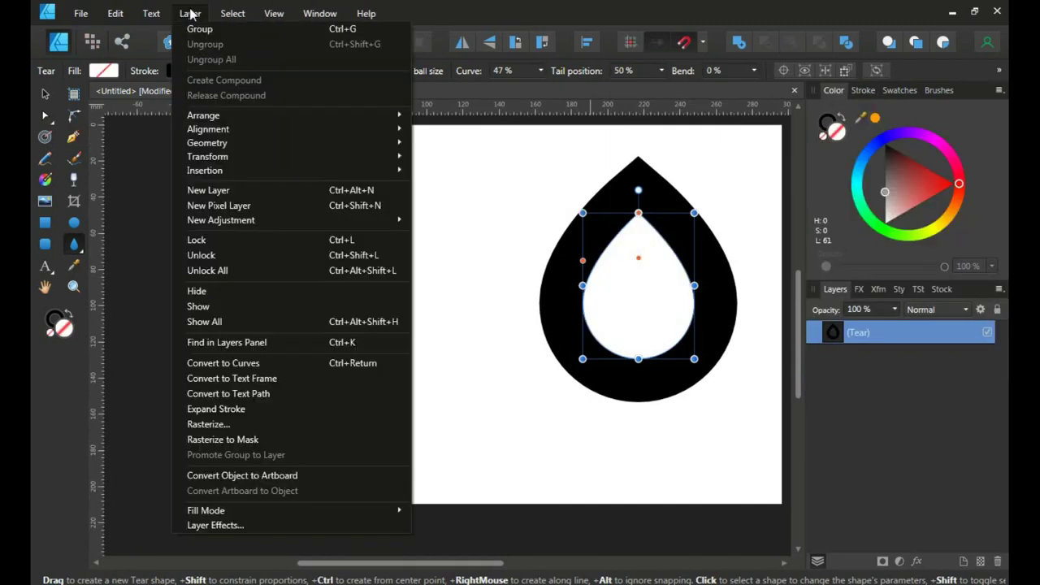
{"action": "left_click", "coordinate": [201, 409]}
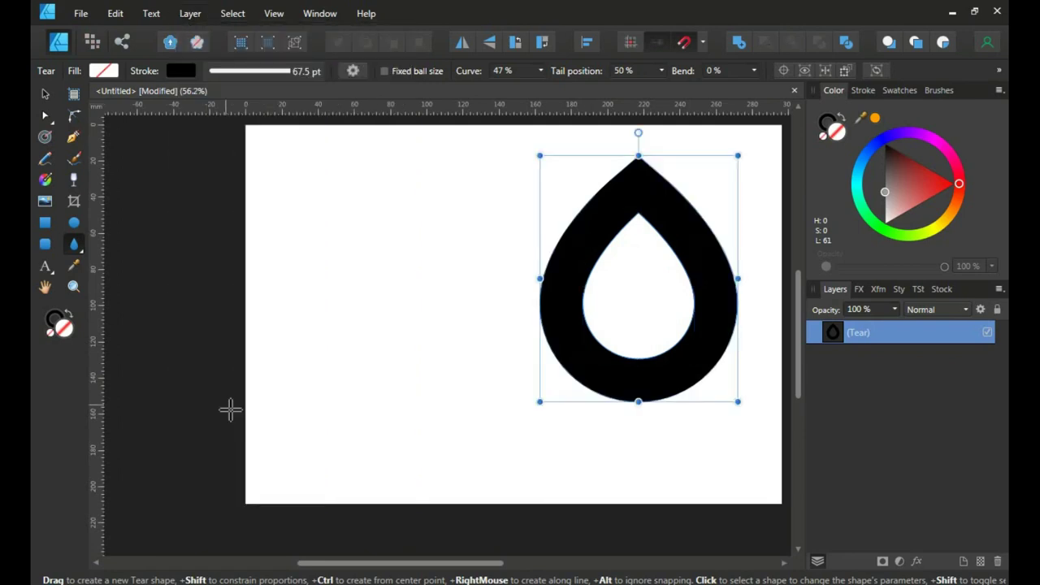
{"action": "left_click_drag", "start_coordinate": [738, 280], "coordinate": [732, 282]}
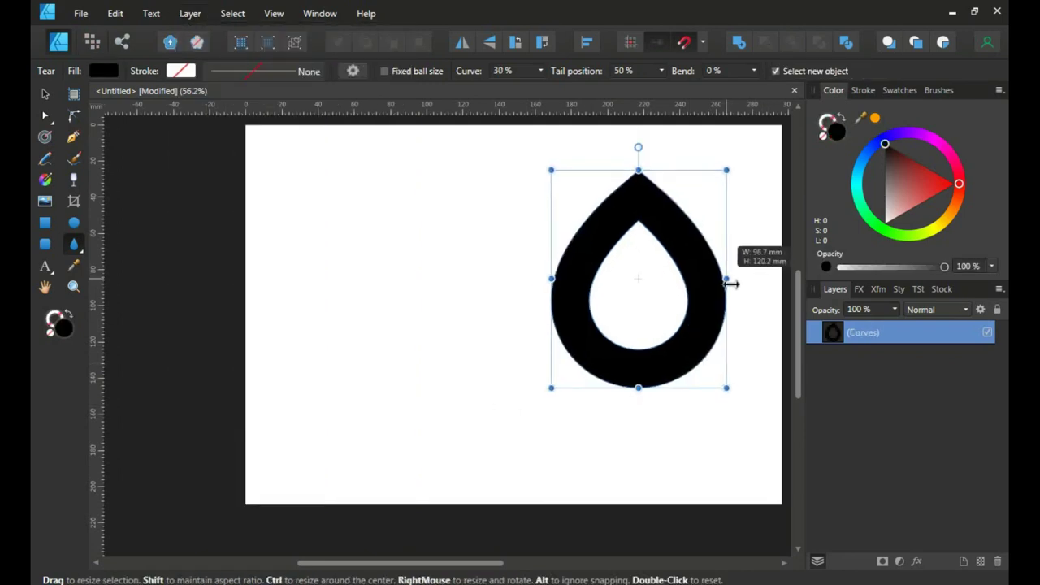
- Rotate the teardrop ring 90° so its tip points left
{"action": "right_click", "coordinate": [851, 334]}
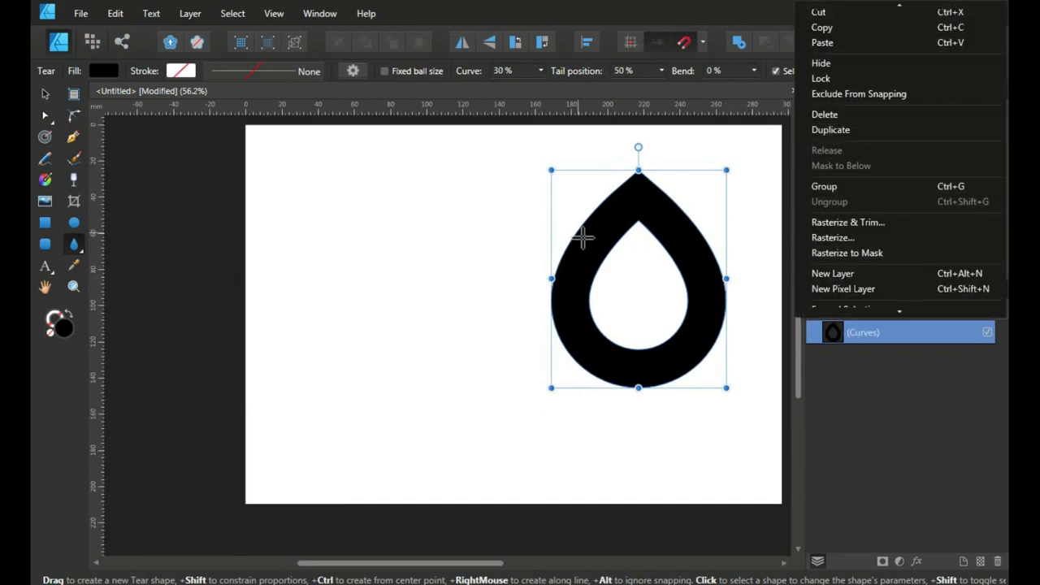
{"action": "left_click", "coordinate": [580, 235]}
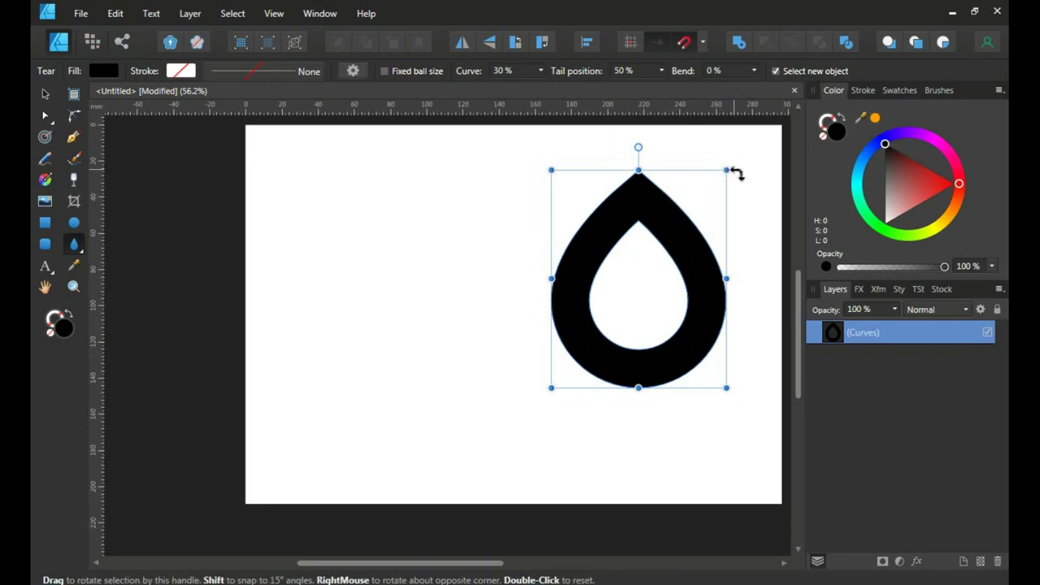
{"action": "left_click_drag", "start_coordinate": [736, 173], "coordinate": [558, 226]}
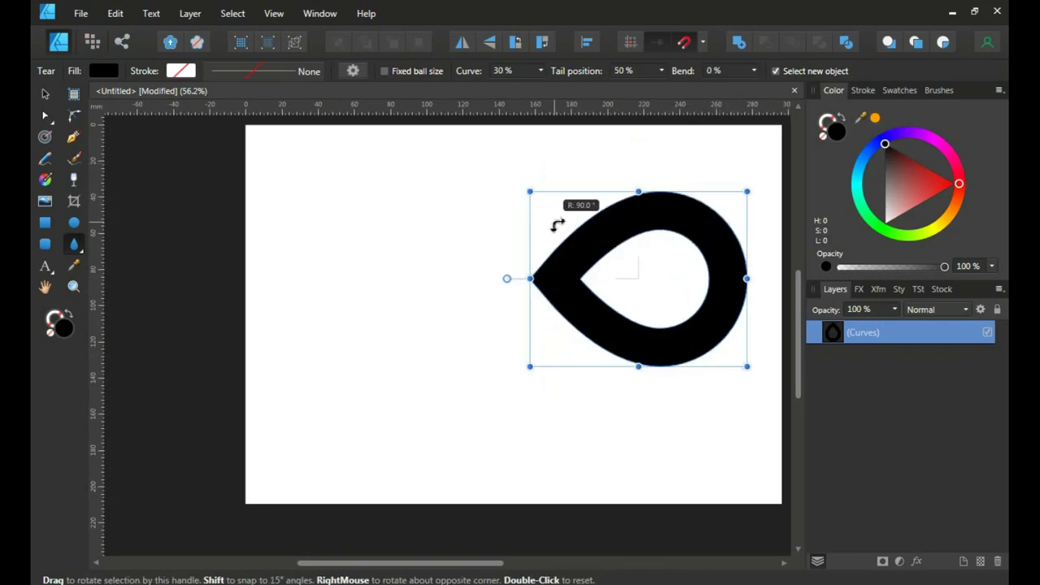
- Duplicate the ring and move the copy left to overlap the original
{"action": "right_click", "coordinate": [853, 335]}
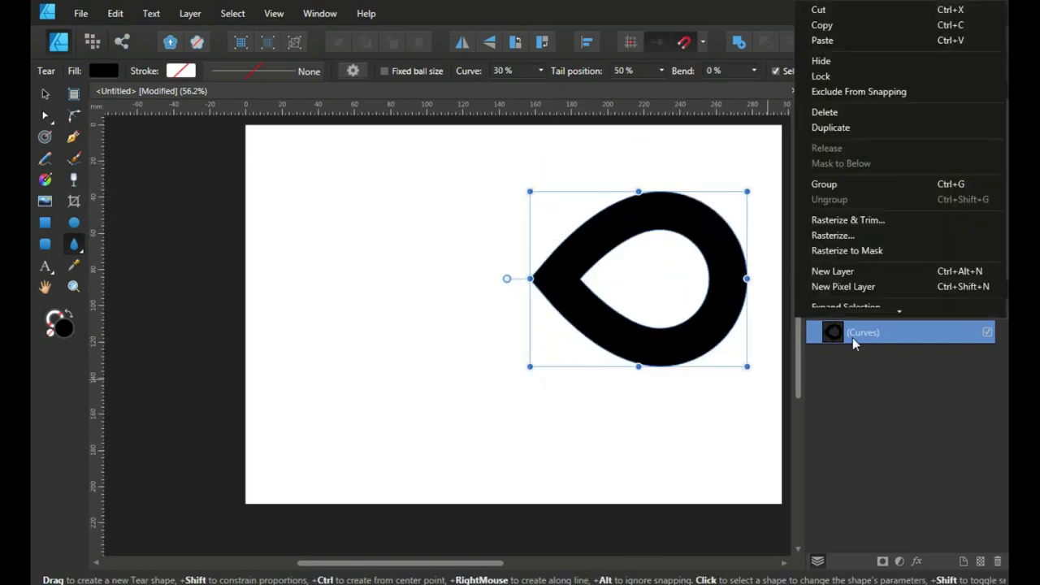
{"action": "left_click", "coordinate": [861, 135]}
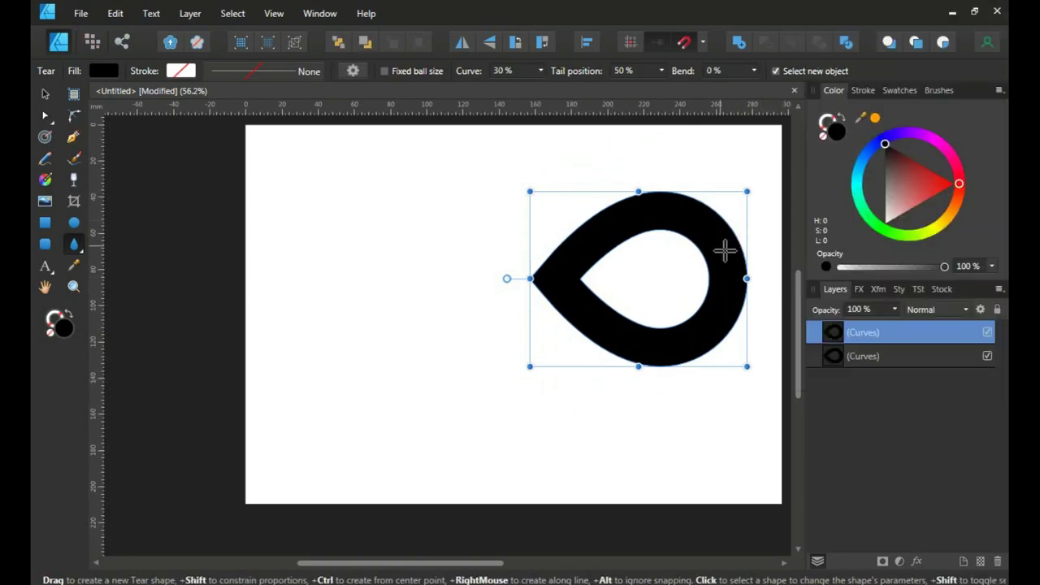
{"action": "key", "text": "v"}
{"action": "mouse_move", "coordinate": [721, 241]}
{"action": "left_mouse_down"}
{"action": "mouse_move", "coordinate": [611, 258]}
{"action": "mouse_move", "coordinate": [607, 248]}
{"action": "left_mouse_up"}
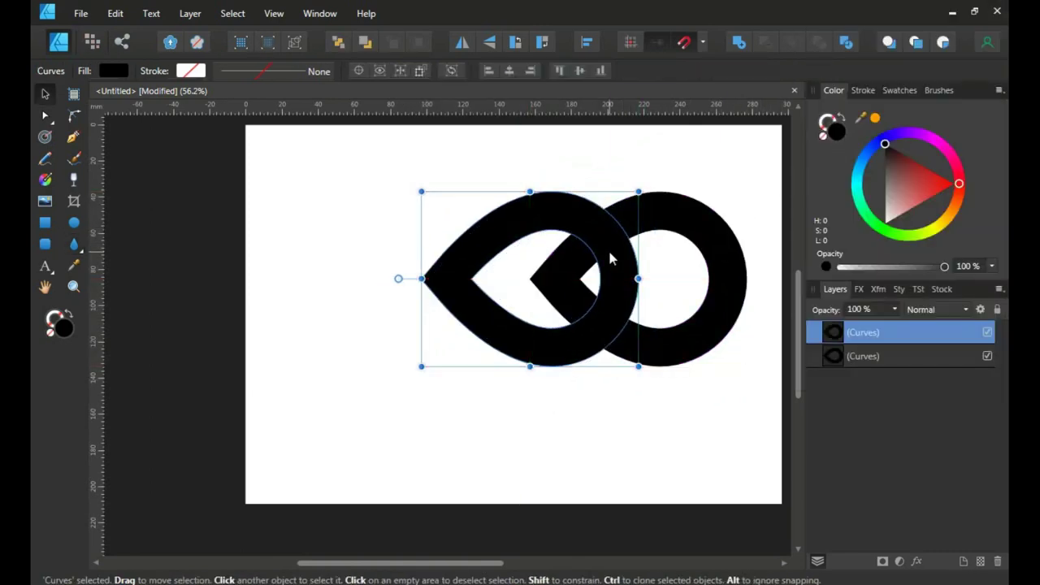
- Flip the copy horizontally and line it up tip-to-tip with the original ring
{"action": "left_click", "coordinate": [460, 42]}
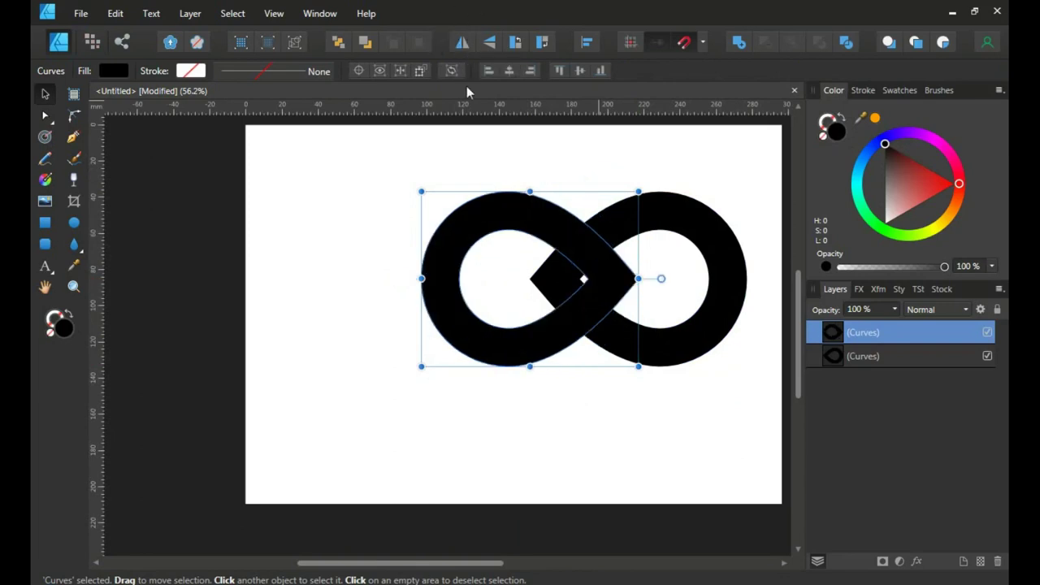
{"action": "scroll", "coordinate": [623, 285], "scroll_direction": "up", "scroll_amount": 1}
{"action": "scroll", "coordinate": [634, 284], "scroll_direction": "up", "scroll_amount": 1}
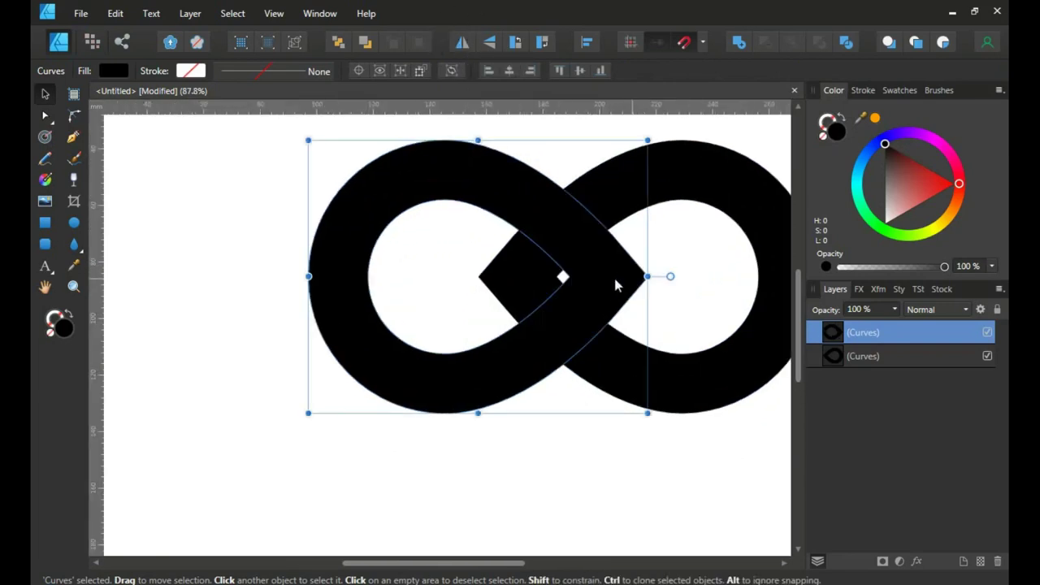
{"action": "left_click_drag", "start_coordinate": [615, 284], "coordinate": [541, 284]}
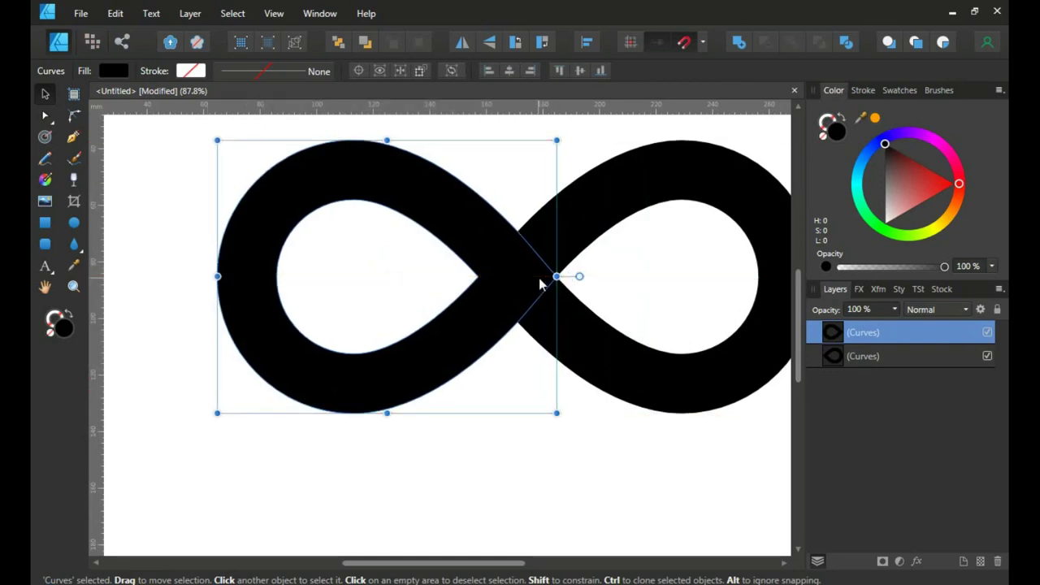
{"action": "scroll", "coordinate": [533, 260], "scroll_direction": "down", "scroll_amount": 1}
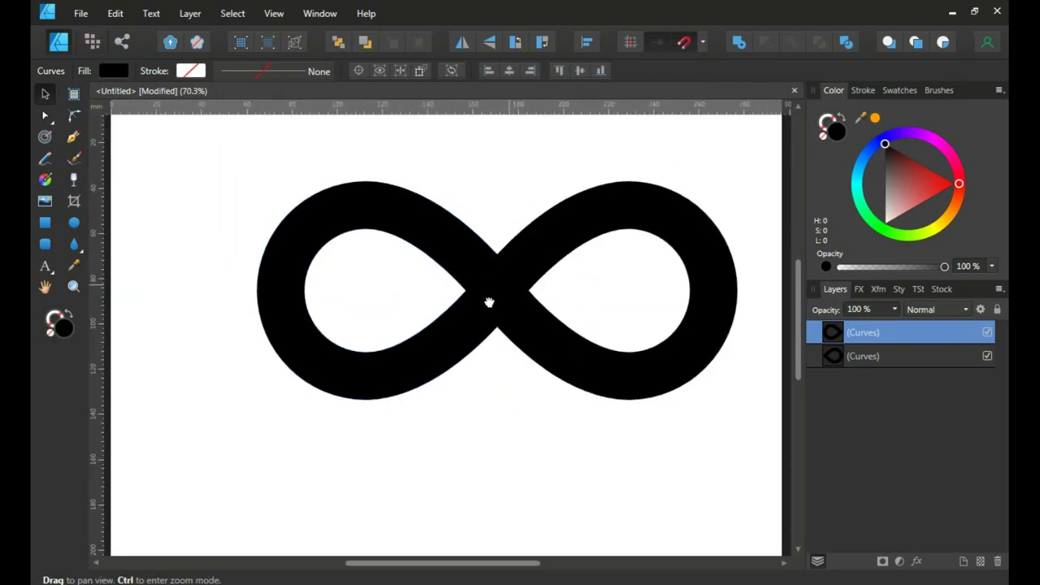
- Select both curves and move the infinity shape slightly left and down
{"action": "left_click_drag", "start_coordinate": [489, 303], "coordinate": [465, 324]}
{"action": "left_click_drag", "start_coordinate": [187, 164], "coordinate": [759, 466]}
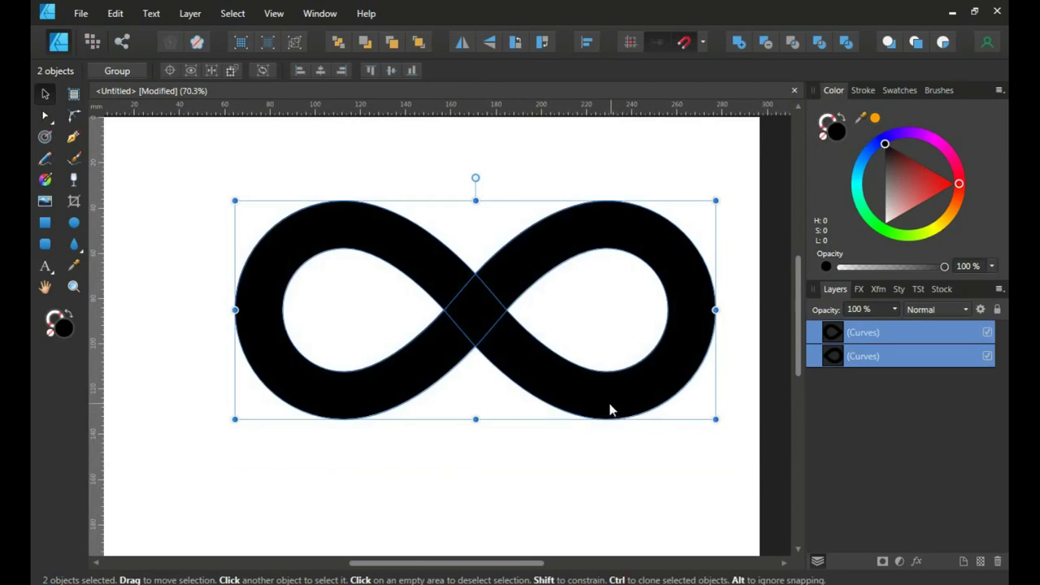
{"action": "left_click_drag", "start_coordinate": [609, 409], "coordinate": [576, 428]}
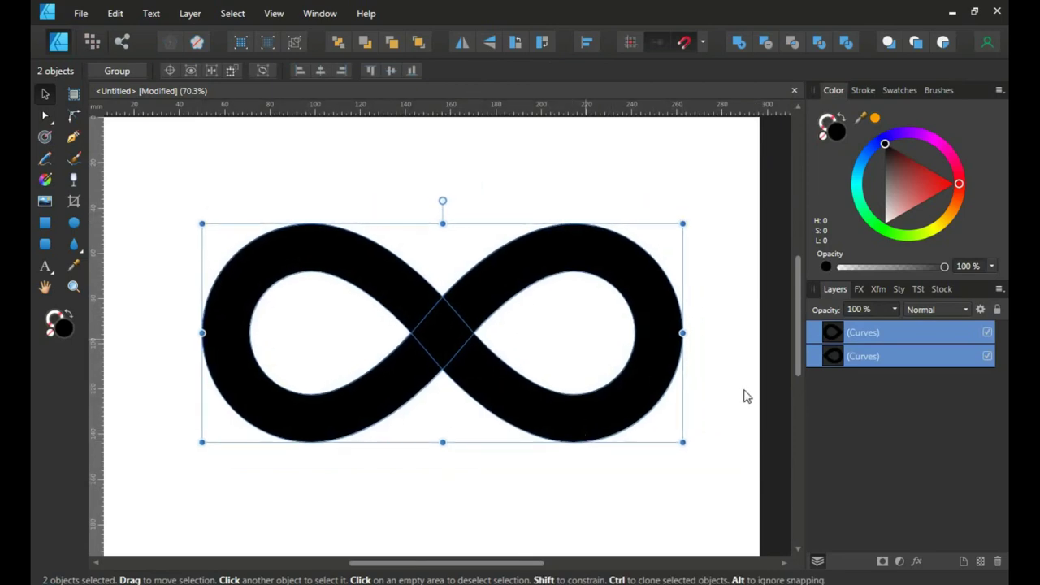
- Duplicate both infinity curves and merge the copies into one shape with Add
{"action": "right_click", "coordinate": [867, 346]}
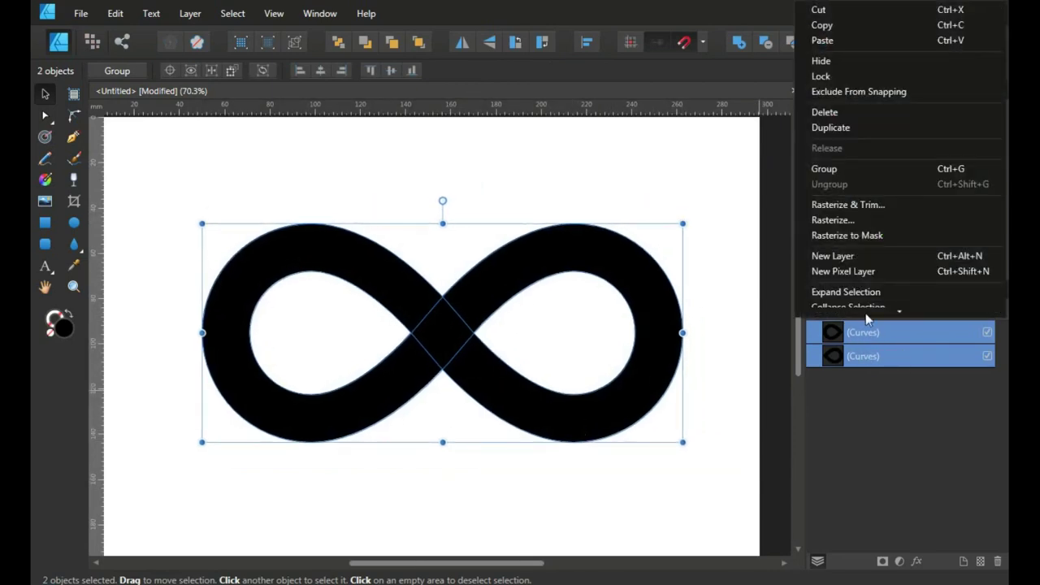
{"action": "left_click", "coordinate": [838, 128]}
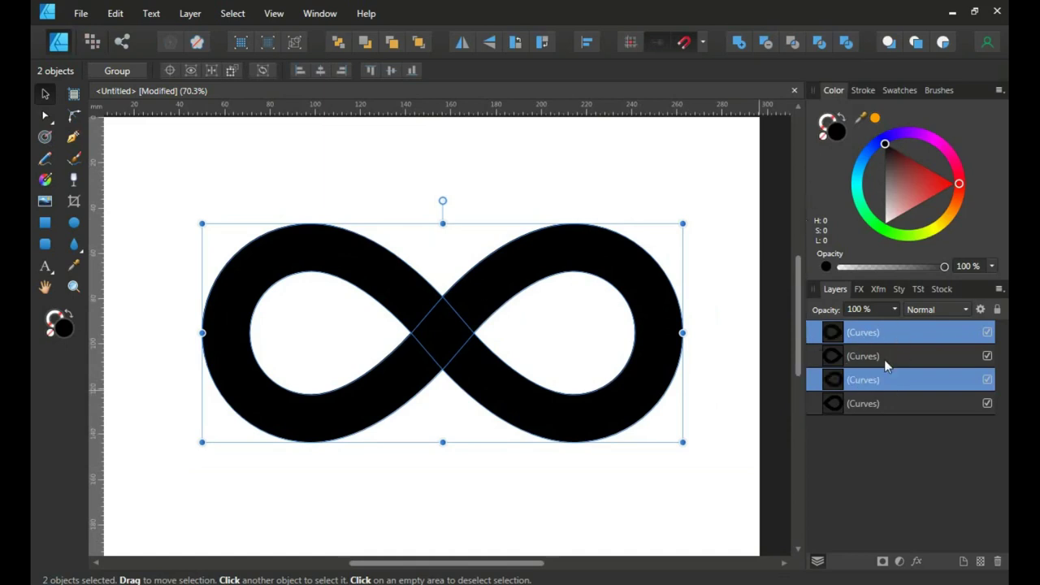
{"action": "left_click", "coordinate": [740, 46]}
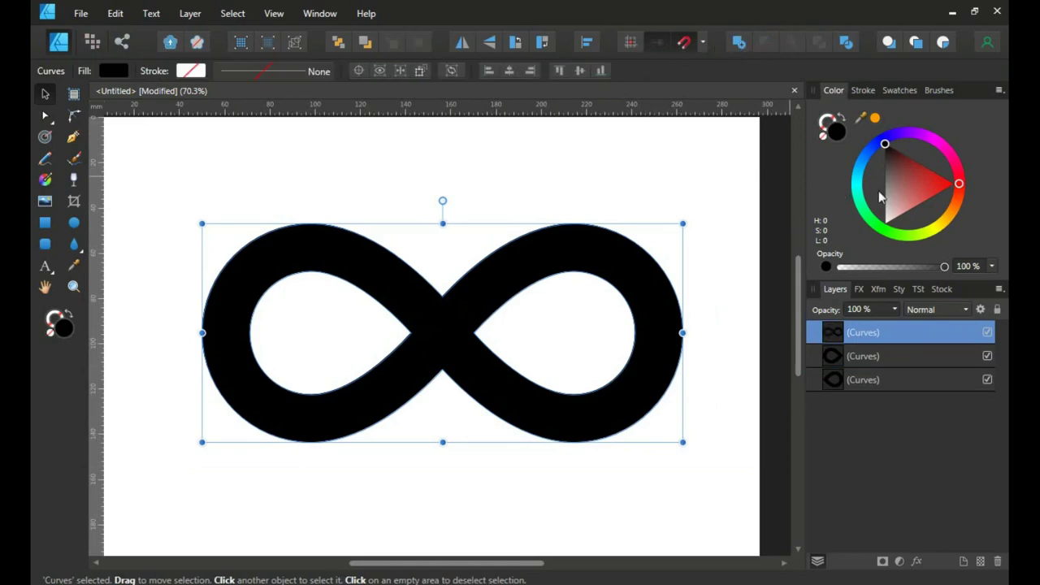
- Fill the merged infinity shape dark red (H 0, S 100, L 25)
{"action": "left_click", "coordinate": [919, 170]}
{"action": "left_click_drag", "start_coordinate": [919, 170], "coordinate": [925, 163]}
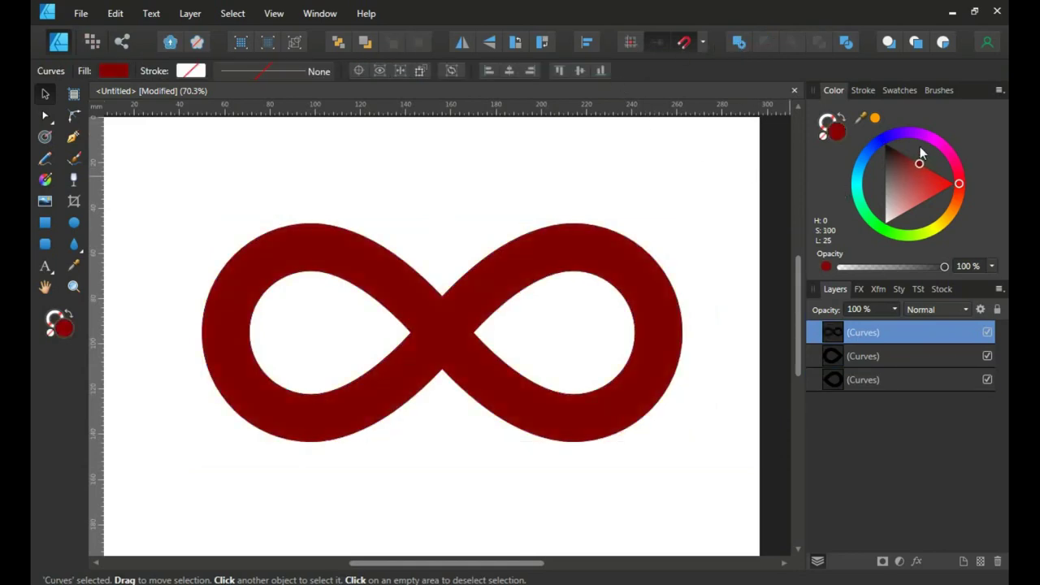
{"action": "scroll", "coordinate": [337, 390], "scroll_direction": "up", "scroll_amount": 1, "text": "ctrl"}
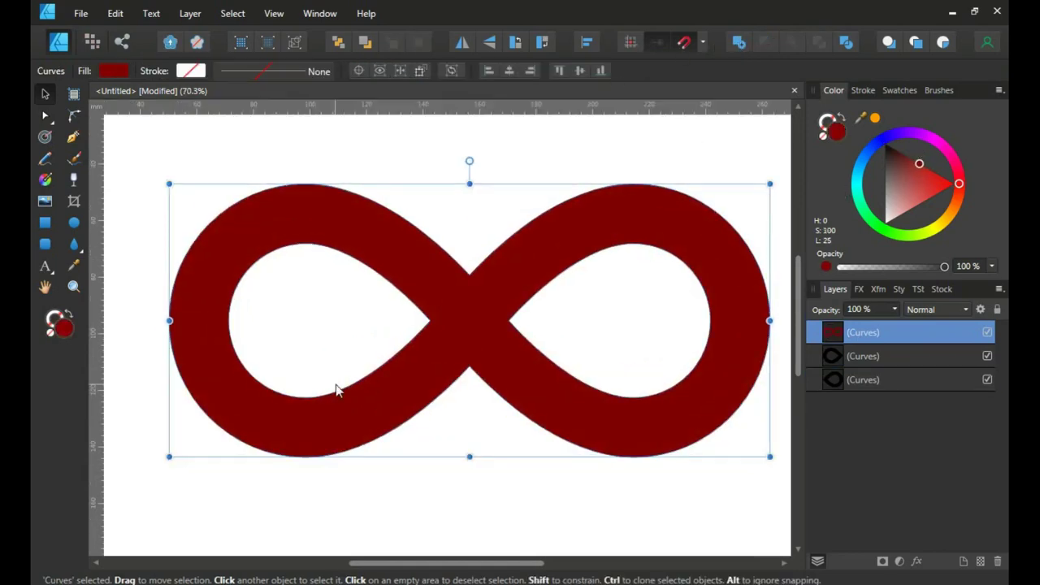
{"action": "scroll", "coordinate": [337, 390], "scroll_direction": "down", "scroll_amount": 1, "text": "ctrl"}
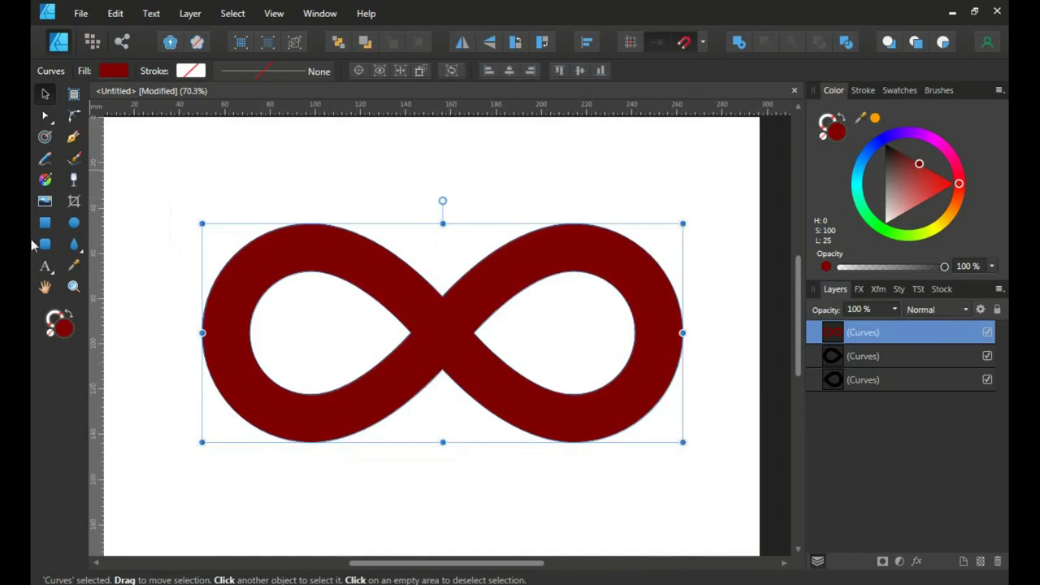
- Draw a circle with no stroke and a dark blue fill (H 246, S 100, L 25)
{"action": "left_click", "coordinate": [73, 223]}
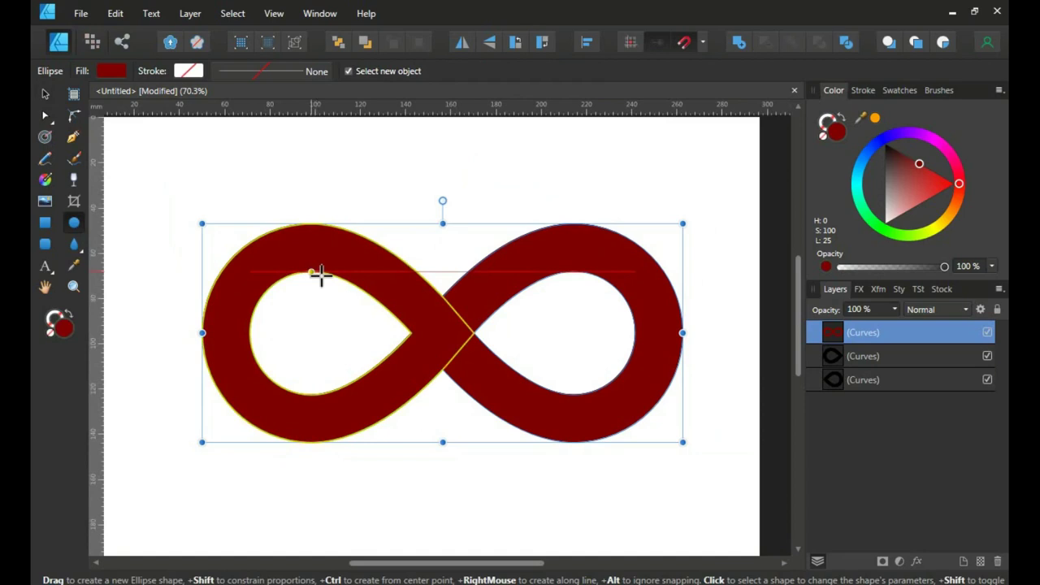
{"action": "left_click_drag", "start_coordinate": [321, 275], "coordinate": [163, 423]}
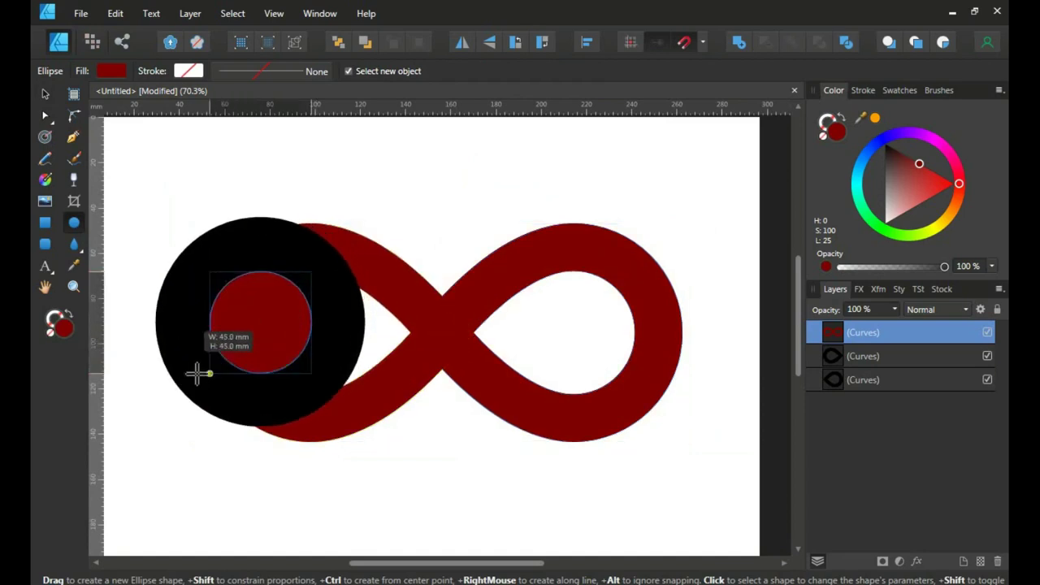
{"action": "left_click_drag", "start_coordinate": [163, 424], "coordinate": [133, 449]}
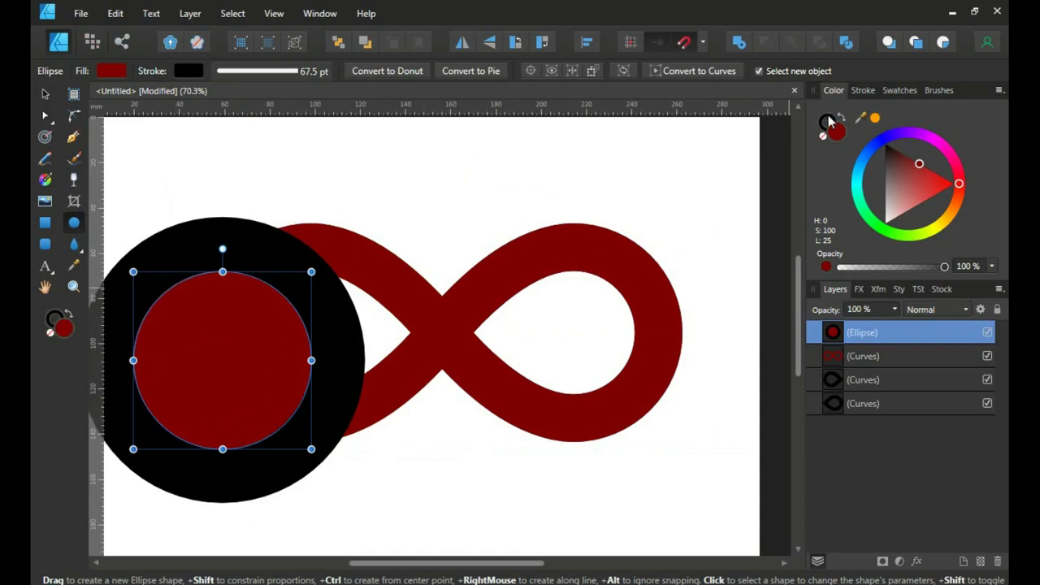
{"action": "left_click", "coordinate": [828, 121]}
{"action": "left_click", "coordinate": [822, 135]}
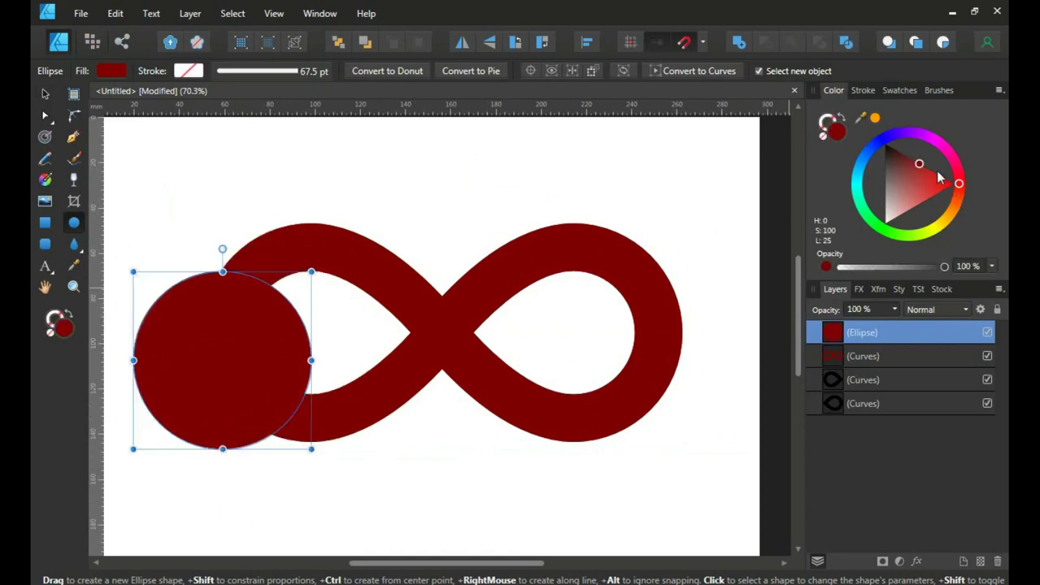
{"action": "left_click_drag", "start_coordinate": [959, 183], "coordinate": [885, 136]}
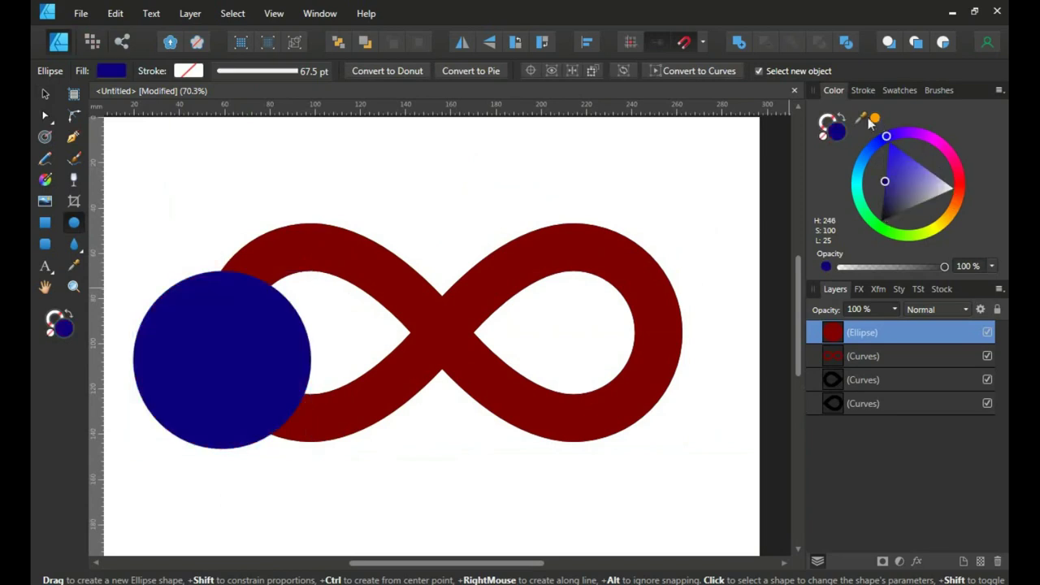
{"action": "scroll", "coordinate": [130, 345], "scroll_direction": "up", "scroll_amount": 3, "text": "ctrl"}
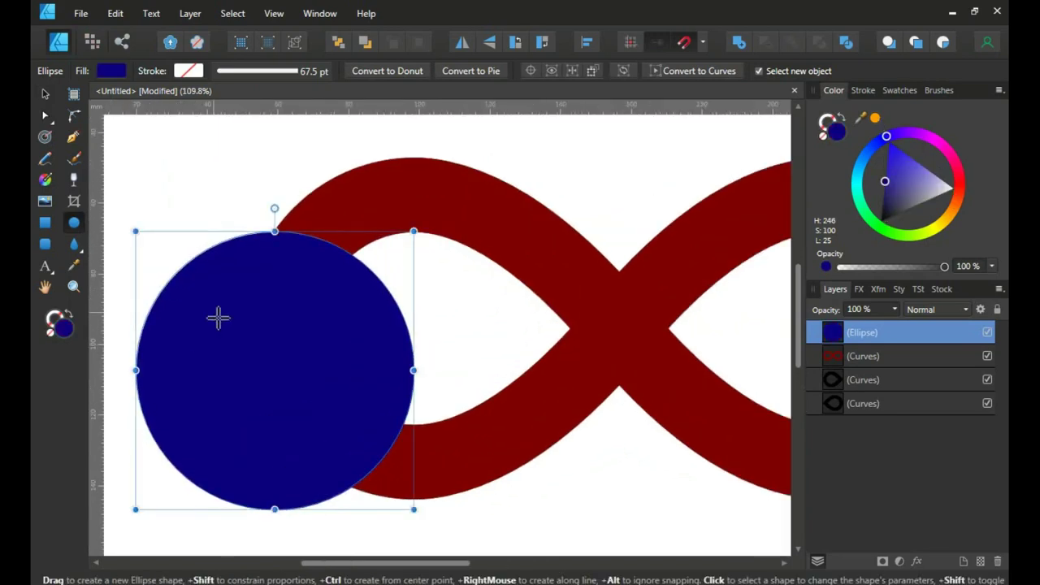
- Position the blue circle precisely over the red infinity shape's left loop
{"action": "key", "text": "v"}
{"action": "left_click_drag", "start_coordinate": [264, 305], "coordinate": [364, 291]}
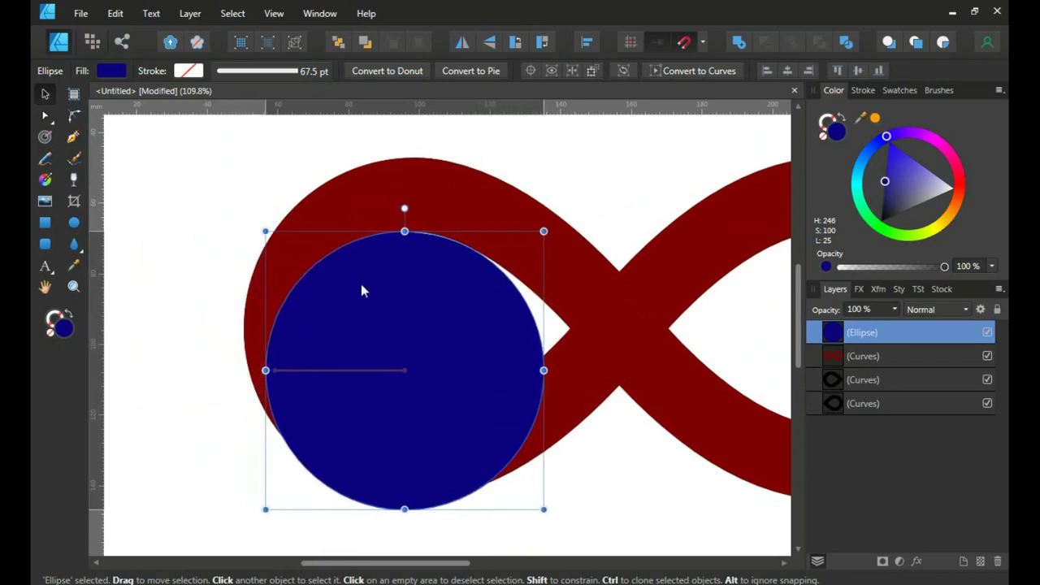
{"action": "scroll", "coordinate": [406, 232], "scroll_direction": "up", "scroll_amount": 3}
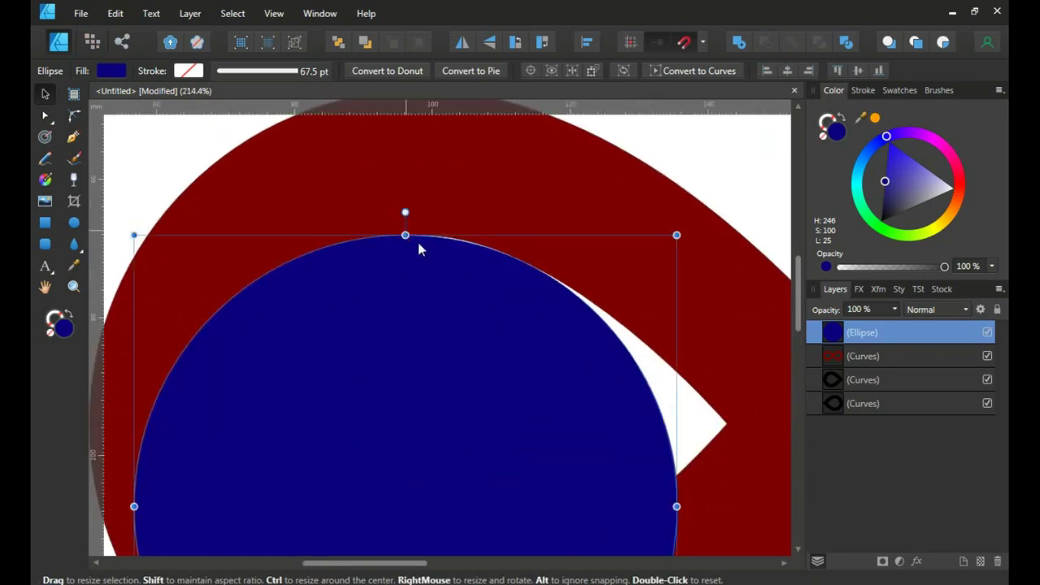
{"action": "scroll", "coordinate": [420, 249], "scroll_direction": "up", "scroll_amount": 3}
{"action": "left_click_drag", "start_coordinate": [424, 244], "coordinate": [431, 244]}
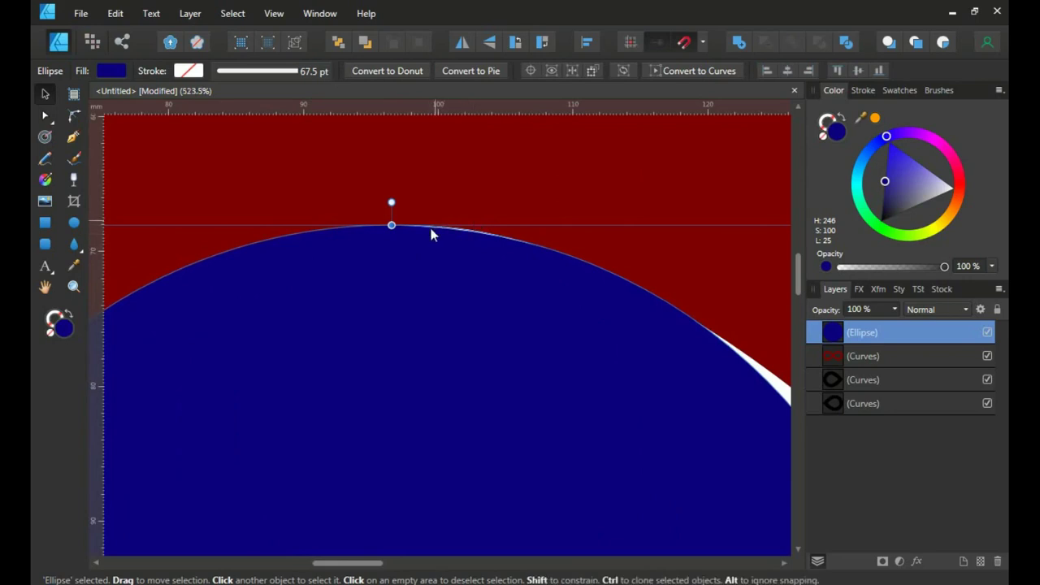
{"action": "scroll", "coordinate": [431, 231], "scroll_direction": "up", "scroll_amount": 3}
{"action": "left_click_drag", "start_coordinate": [394, 246], "coordinate": [397, 246]}
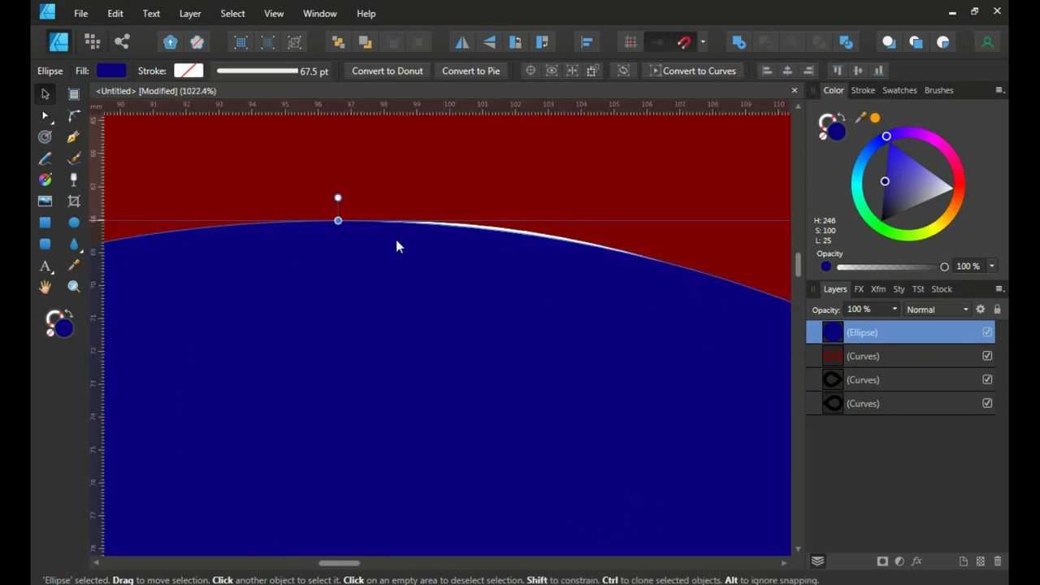
{"action": "scroll", "coordinate": [396, 244], "scroll_direction": "down", "scroll_amount": 4}
{"action": "scroll", "coordinate": [396, 244], "scroll_direction": "down", "scroll_amount": 2}
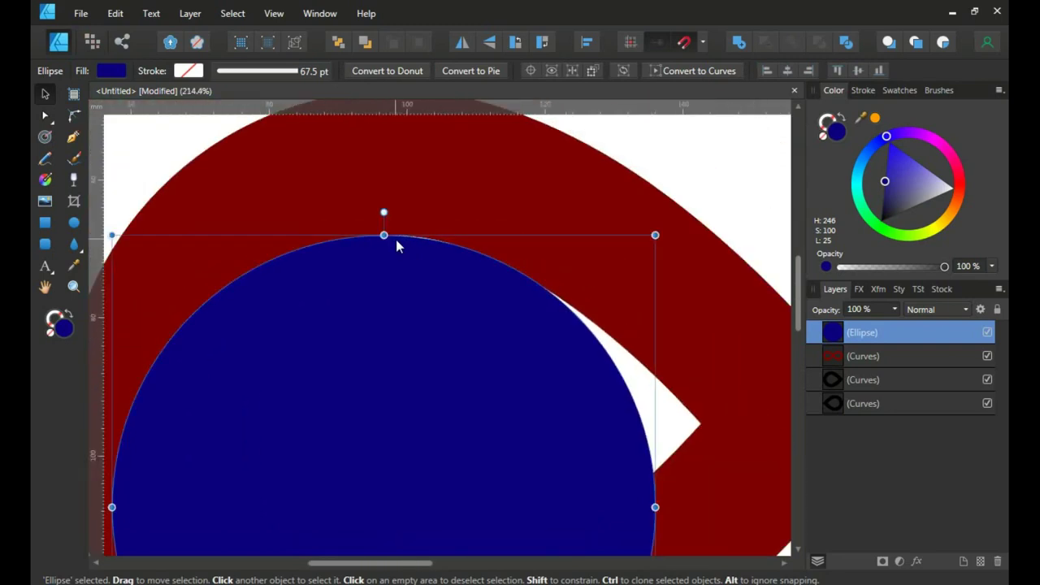
{"action": "scroll", "coordinate": [397, 244], "scroll_direction": "down", "scroll_amount": 2}
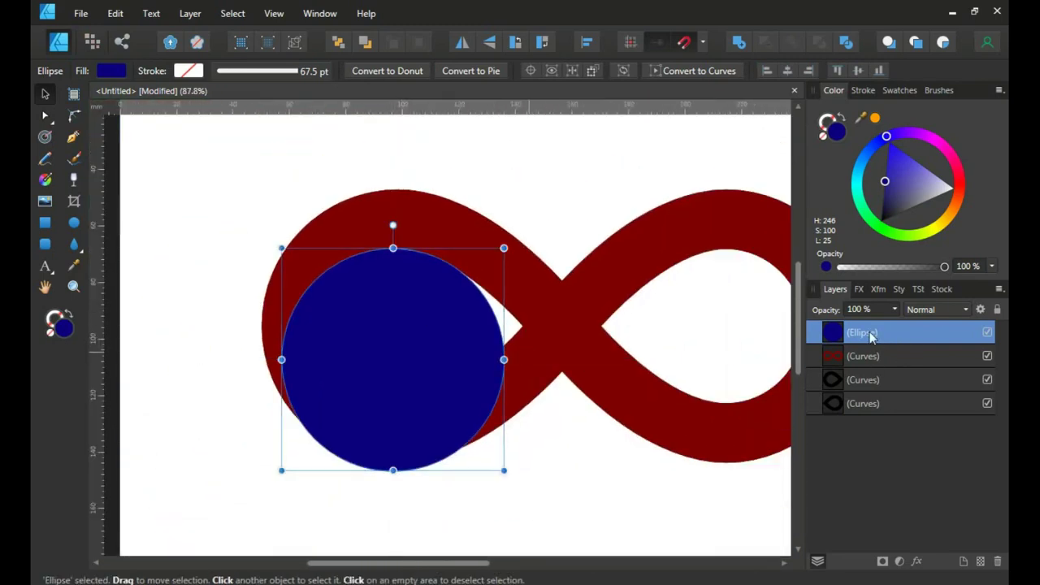
- Duplicate the blue circle onto the right loop and select both circles
{"action": "right_click", "coordinate": [869, 335]}
{"action": "left_click", "coordinate": [866, 128]}
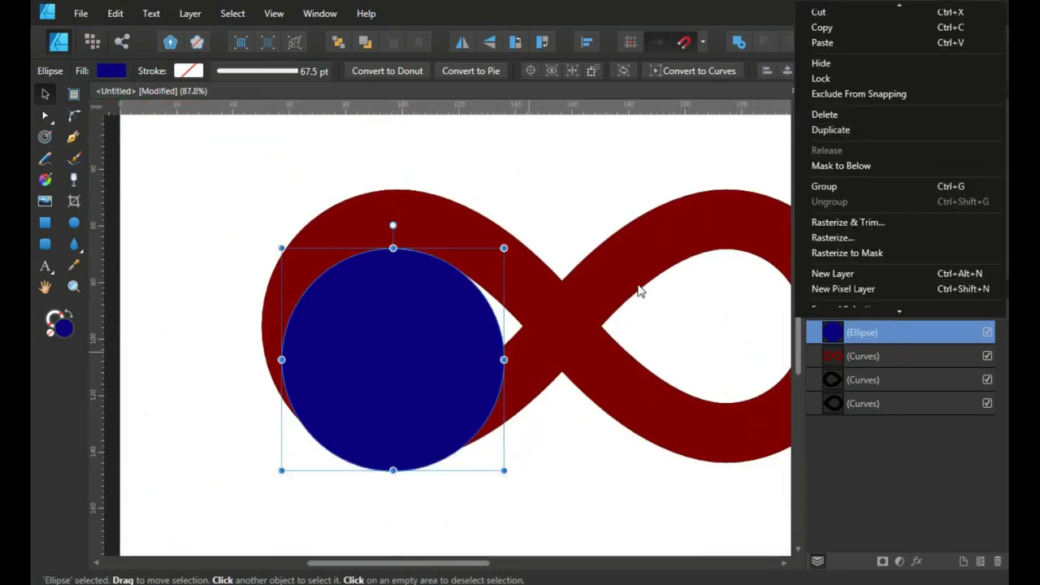
{"action": "scroll", "coordinate": [607, 351], "scroll_direction": "down", "scroll_amount": 1}
{"action": "left_click_drag", "start_coordinate": [607, 351], "coordinate": [495, 357]}
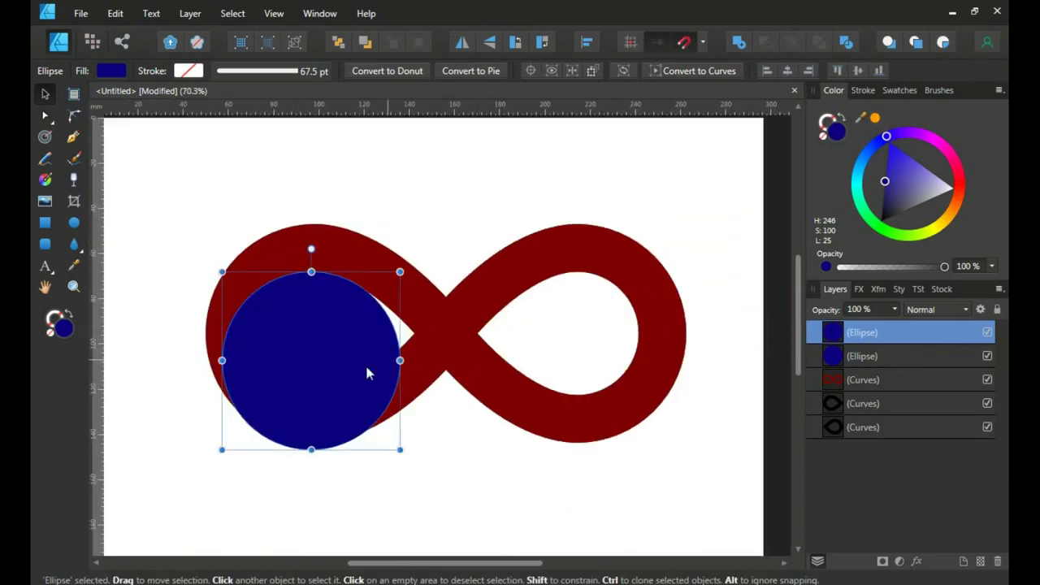
{"action": "left_click_drag", "start_coordinate": [429, 362], "coordinate": [616, 321]}
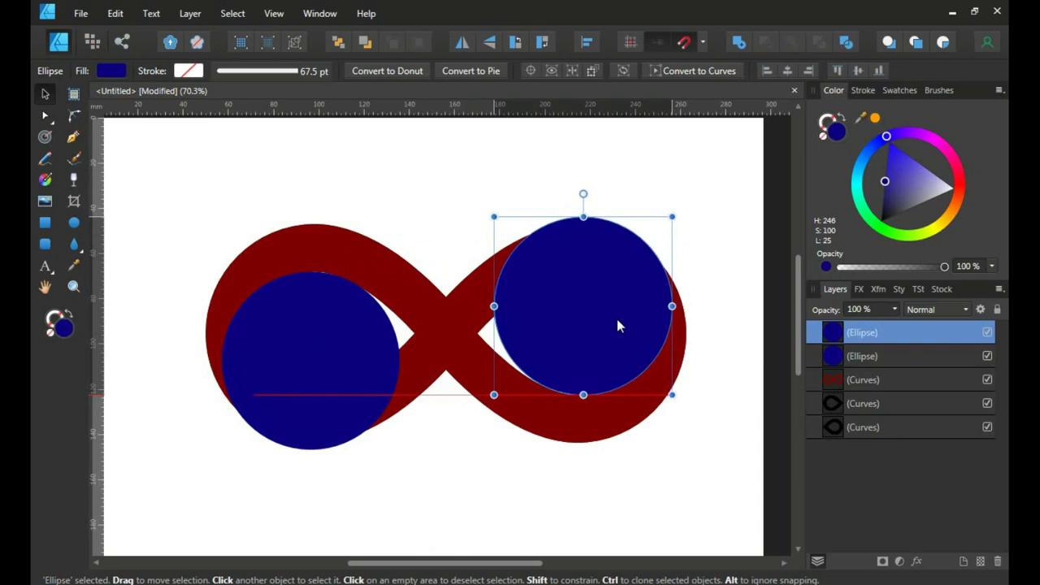
{"action": "left_click", "coordinate": [332, 337], "text": "shift"}
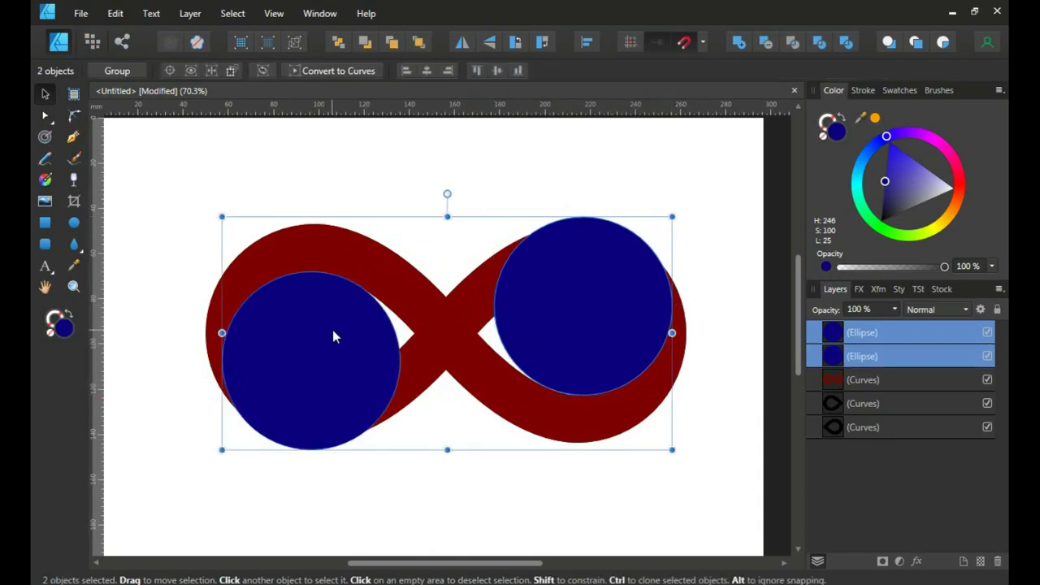
- Merge the two circles with Add, then Subtract them from the red infinity shape
{"action": "left_click", "coordinate": [738, 42]}
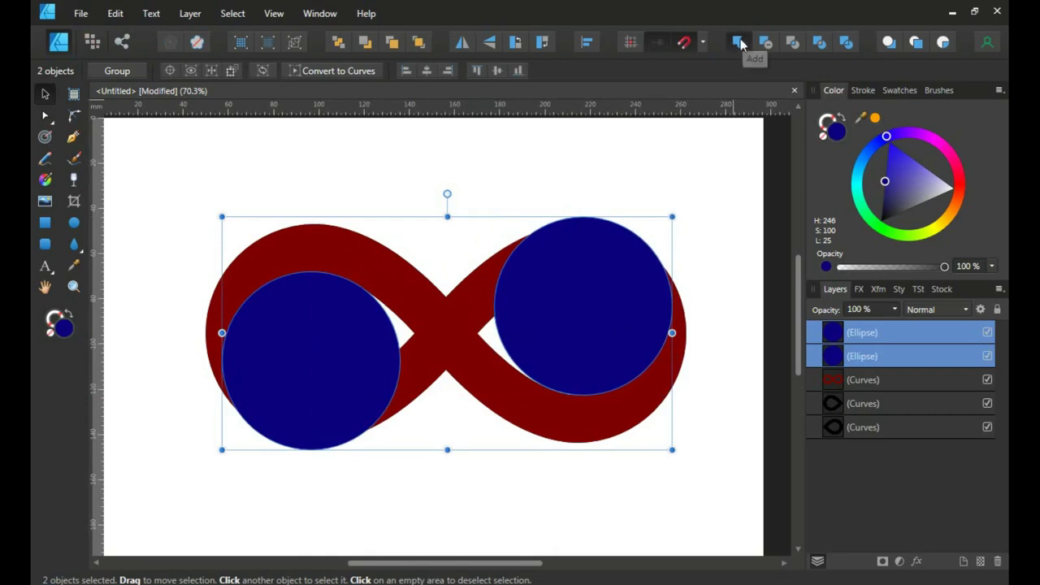
{"action": "left_click", "coordinate": [433, 309], "text": "shift"}
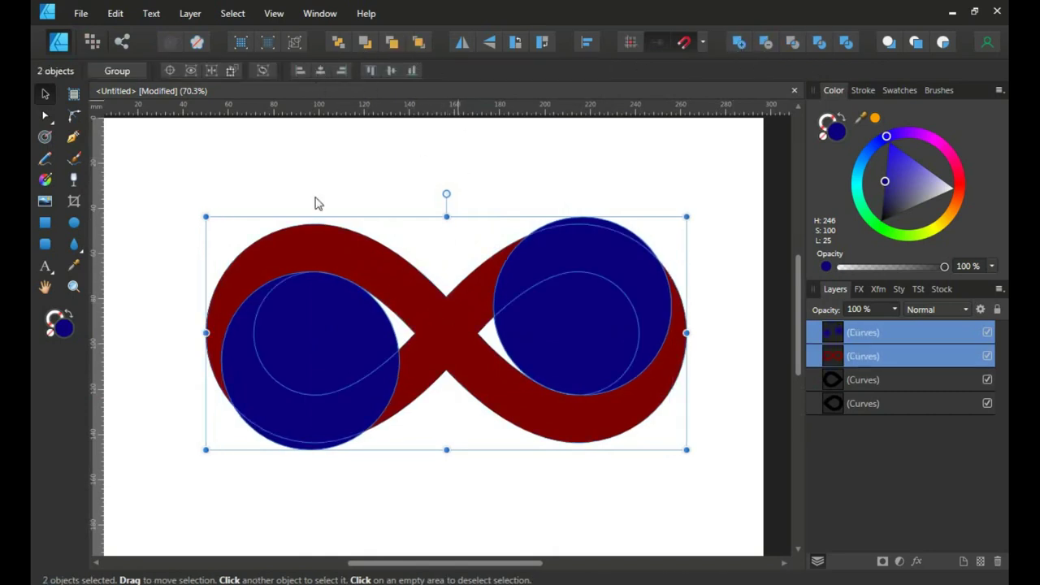
{"action": "left_click", "coordinate": [767, 49]}
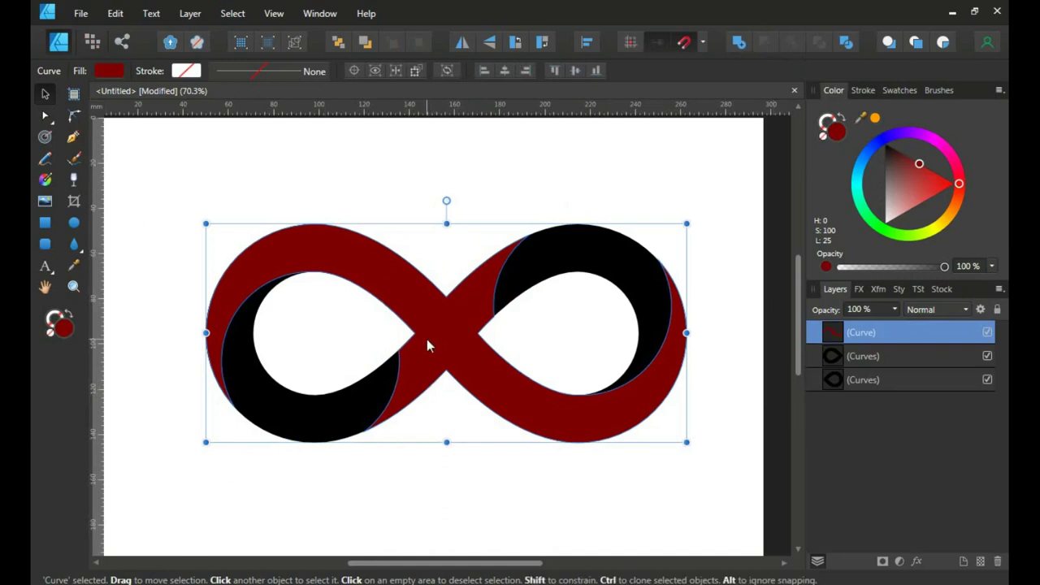
- Delete the red curve's nodes at the lower-left crossing and the right loop's inner edge
{"action": "left_click", "coordinate": [45, 115]}
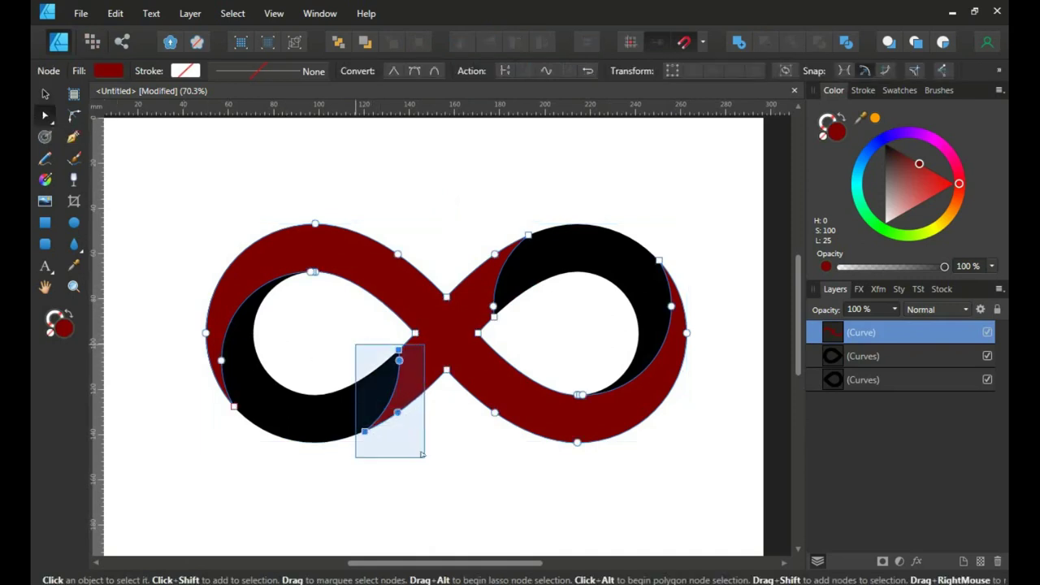
{"action": "left_click_drag", "start_coordinate": [419, 437], "coordinate": [424, 454]}
{"action": "key", "text": "Delete"}
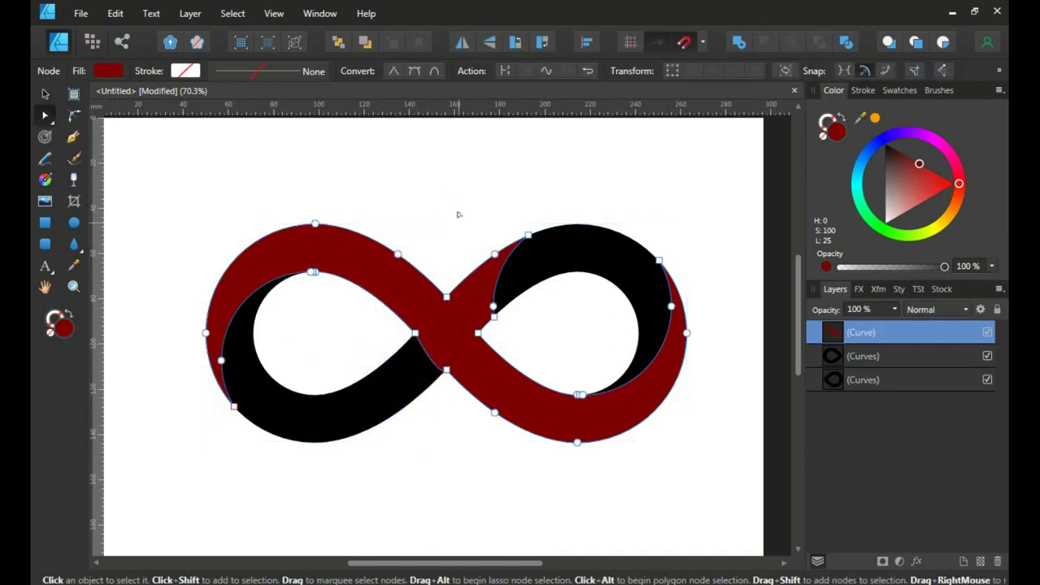
{"action": "left_click_drag", "start_coordinate": [458, 214], "coordinate": [544, 319]}
{"action": "key", "text": "Delete"}
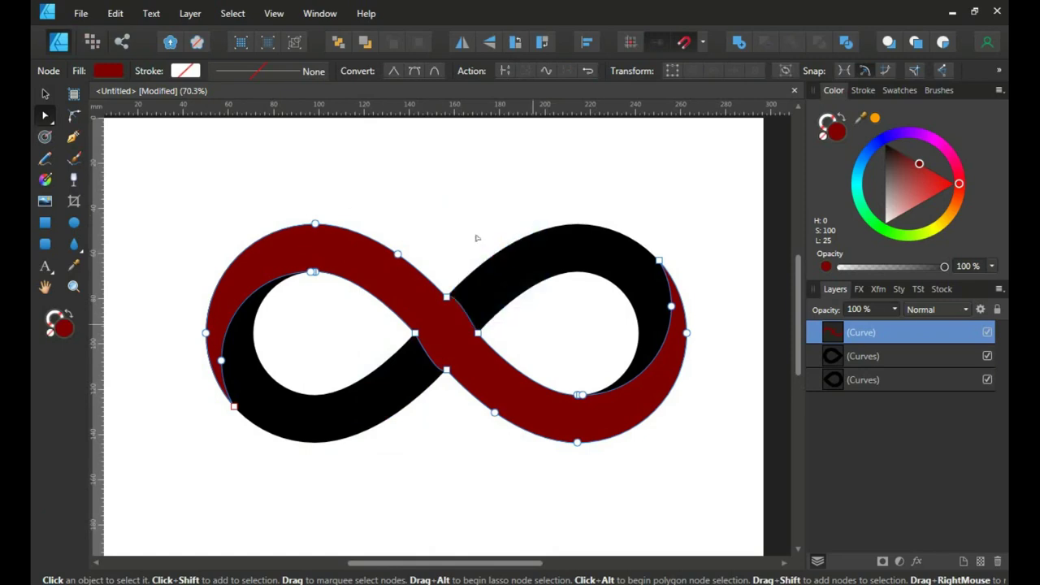
{"action": "scroll", "coordinate": [435, 369], "scroll_direction": "up", "scroll_amount": 2}
{"action": "scroll", "coordinate": [435, 371], "scroll_direction": "up", "scroll_amount": 2}
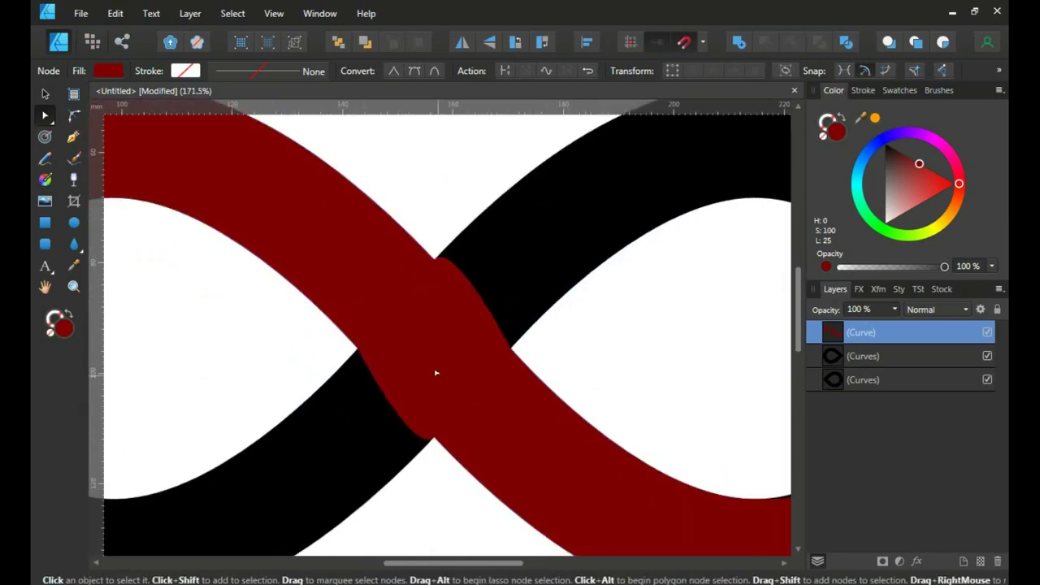
- Make the upper crossing node a sharp corner with a straight edge to the lower-right node
{"action": "left_click", "coordinate": [432, 258]}
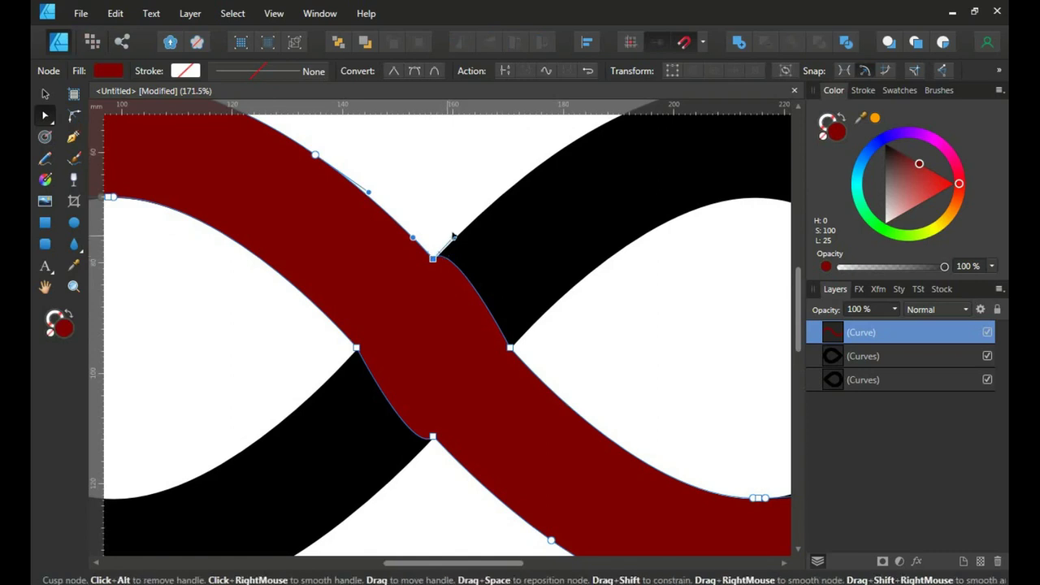
{"action": "left_click_drag", "start_coordinate": [451, 237], "coordinate": [511, 345]}
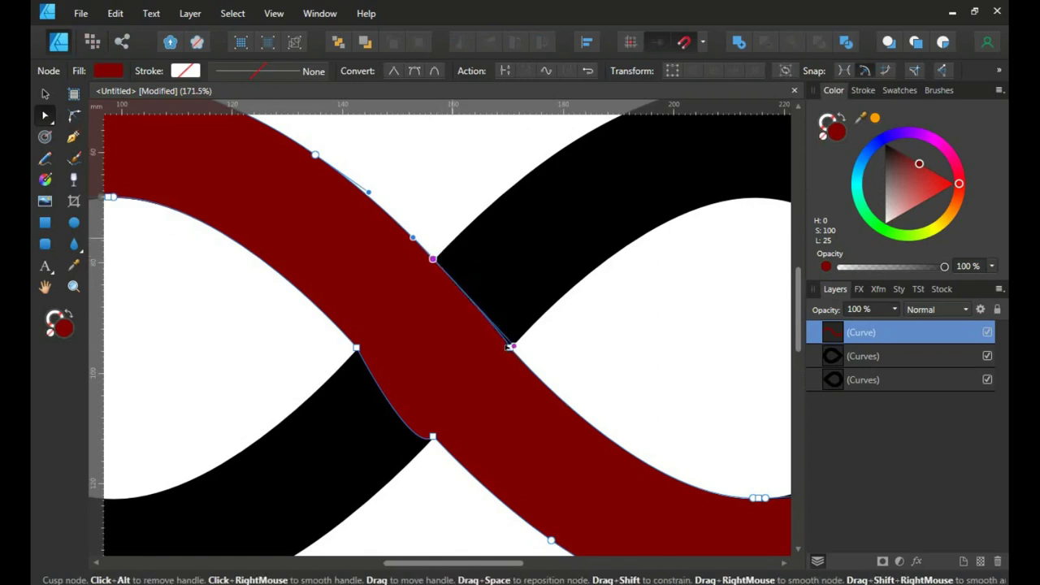
{"action": "left_click_drag", "start_coordinate": [509, 346], "coordinate": [509, 347]}
{"action": "scroll", "coordinate": [508, 348], "scroll_direction": "up", "scroll_amount": 3}
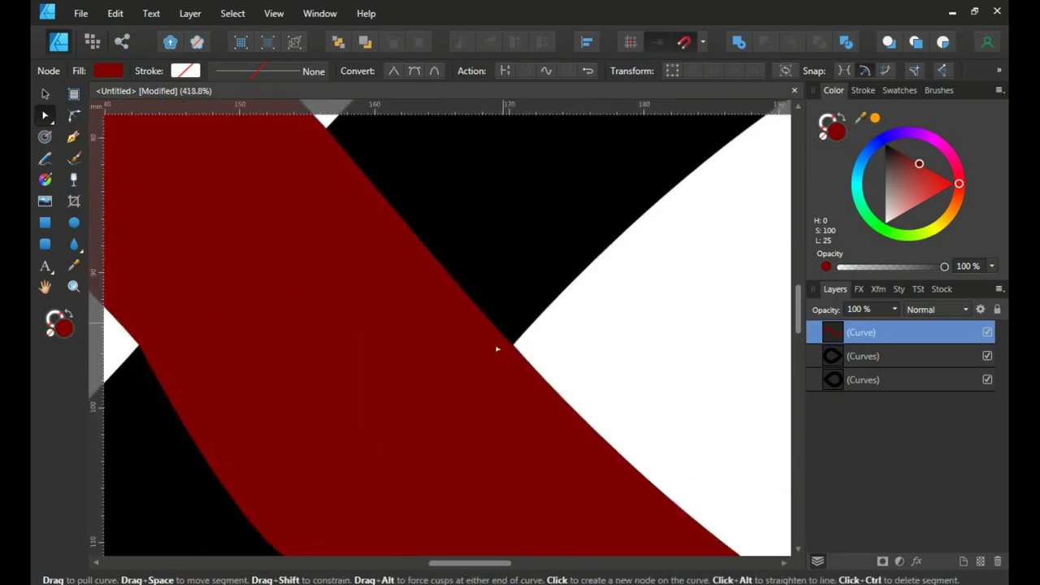
{"action": "scroll", "coordinate": [511, 348], "scroll_direction": "up", "scroll_amount": 2}
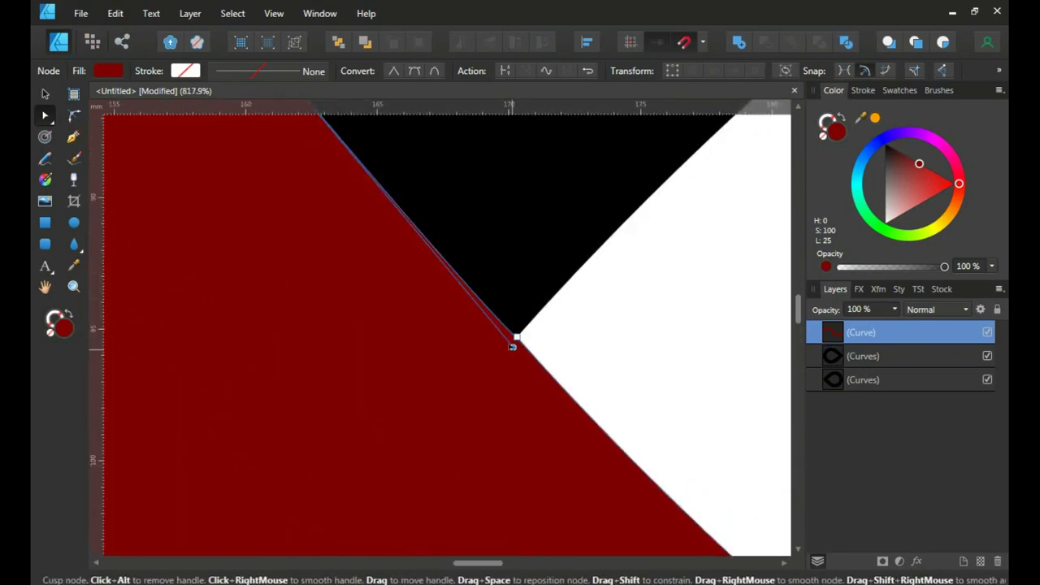
{"action": "left_click", "coordinate": [514, 337]}
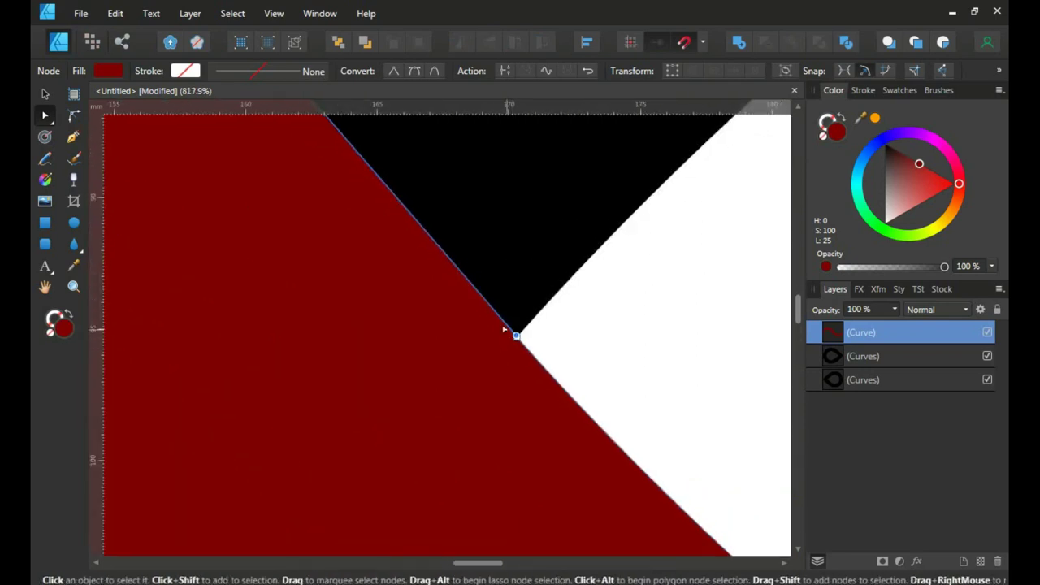
{"action": "scroll", "coordinate": [487, 338], "scroll_direction": "down", "scroll_amount": 4}
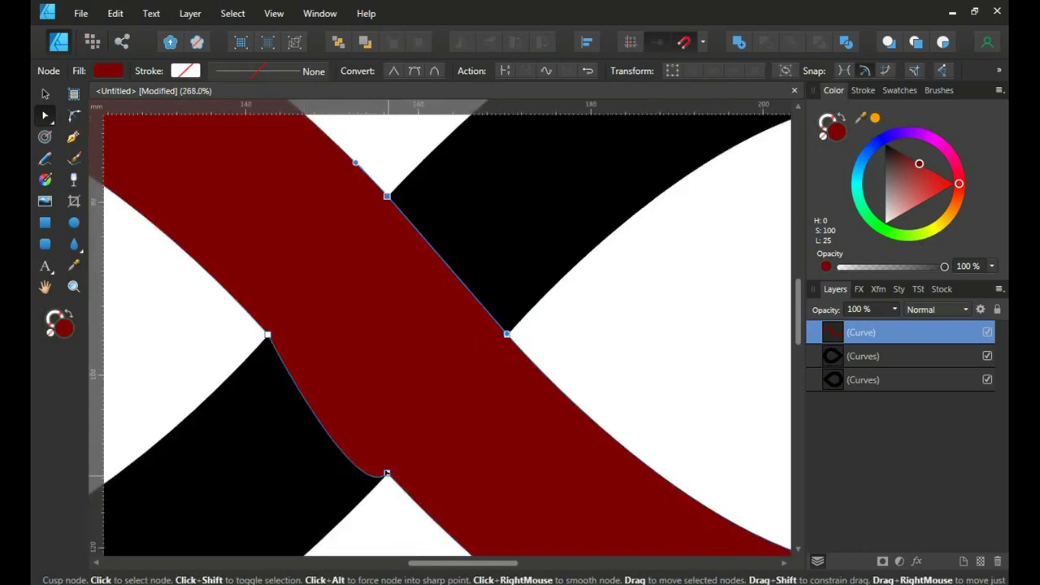
- Straighten the red band's lower curved edge, then select the lower-left black band
{"action": "left_click", "coordinate": [387, 473]}
{"action": "left_click_drag", "start_coordinate": [320, 409], "coordinate": [296, 368]}
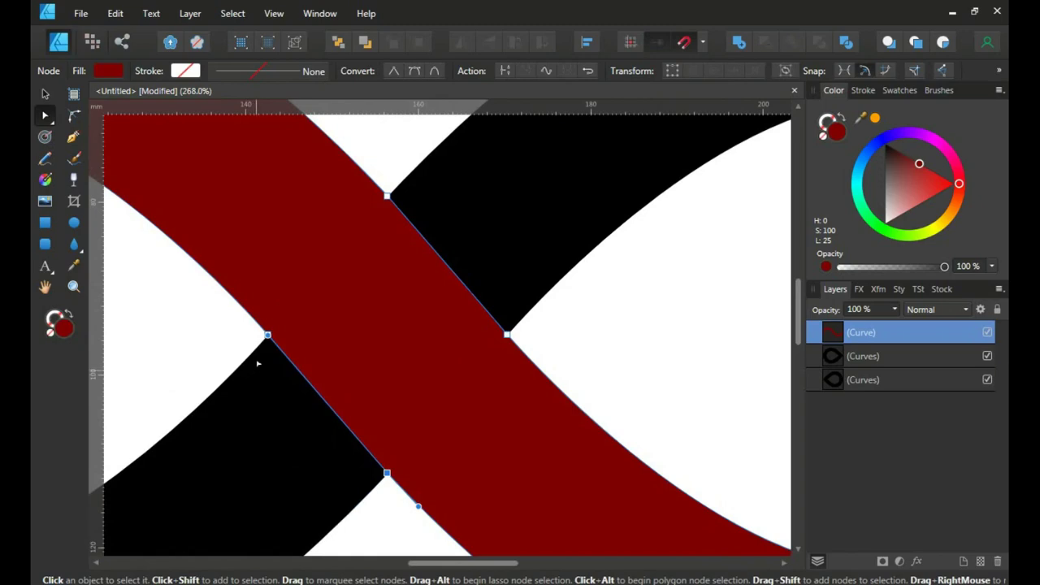
{"action": "scroll", "coordinate": [258, 363], "scroll_direction": "down", "scroll_amount": 2}
{"action": "scroll", "coordinate": [257, 357], "scroll_direction": "down", "scroll_amount": 2}
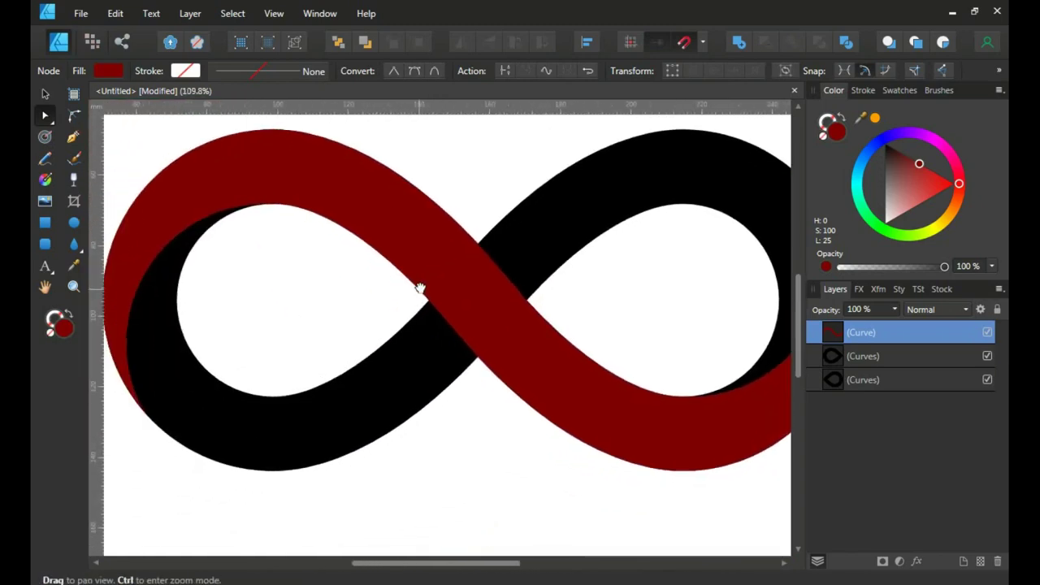
{"action": "scroll", "coordinate": [411, 302], "scroll_direction": "down", "scroll_amount": 1}
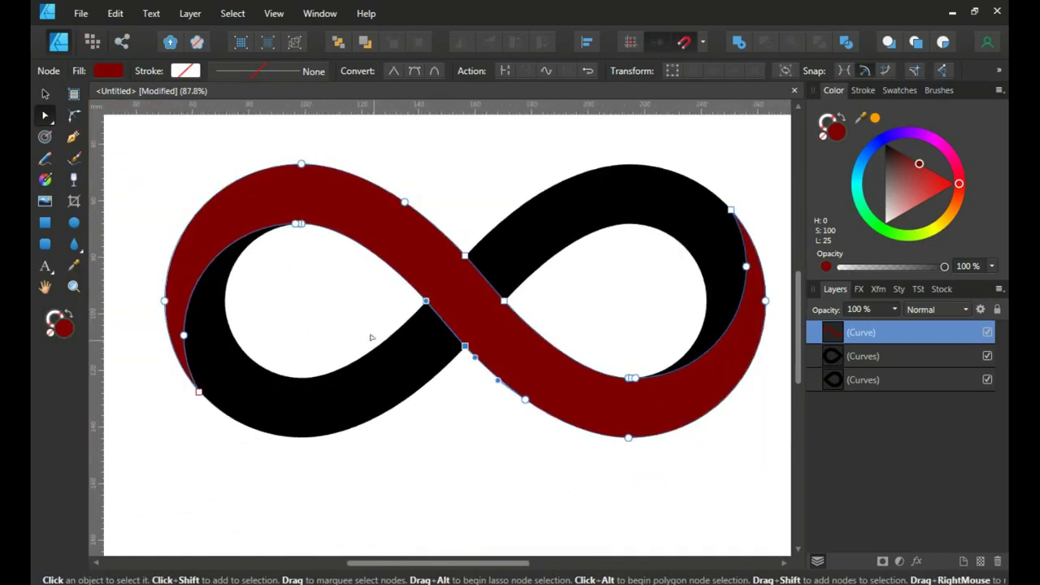
{"action": "key", "text": "v"}
{"action": "left_click", "coordinate": [361, 398]}
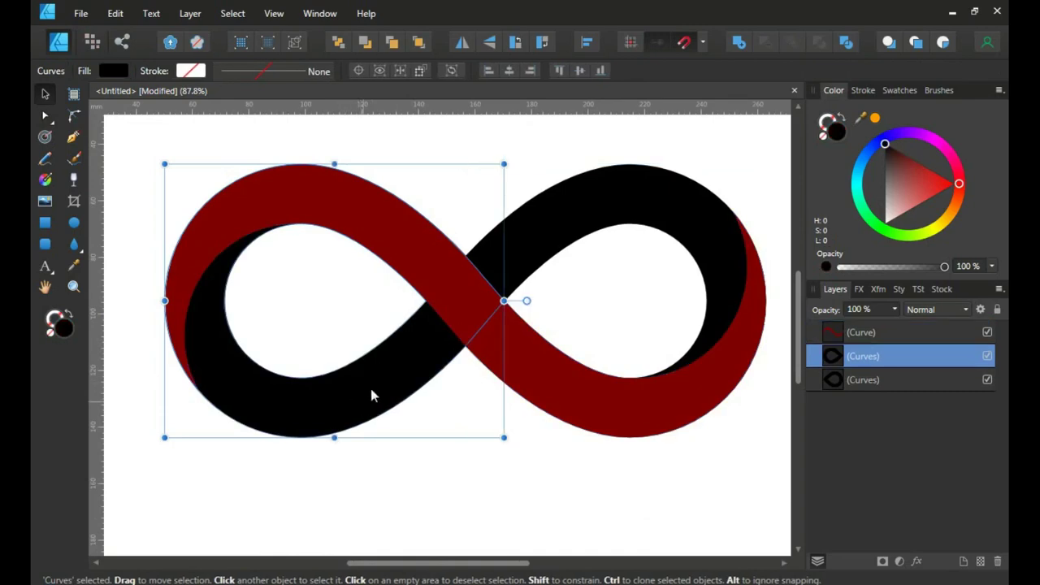
- Give the lower-left band a linear gradient from deep blue (H 234) to bright blue
{"action": "left_click", "coordinate": [45, 181]}
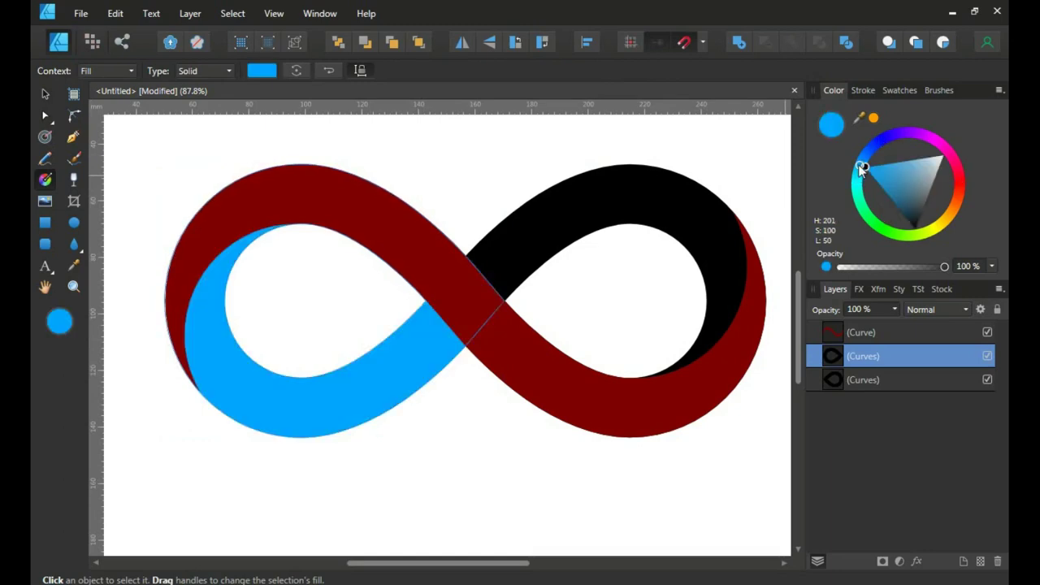
{"action": "left_click", "coordinate": [861, 167]}
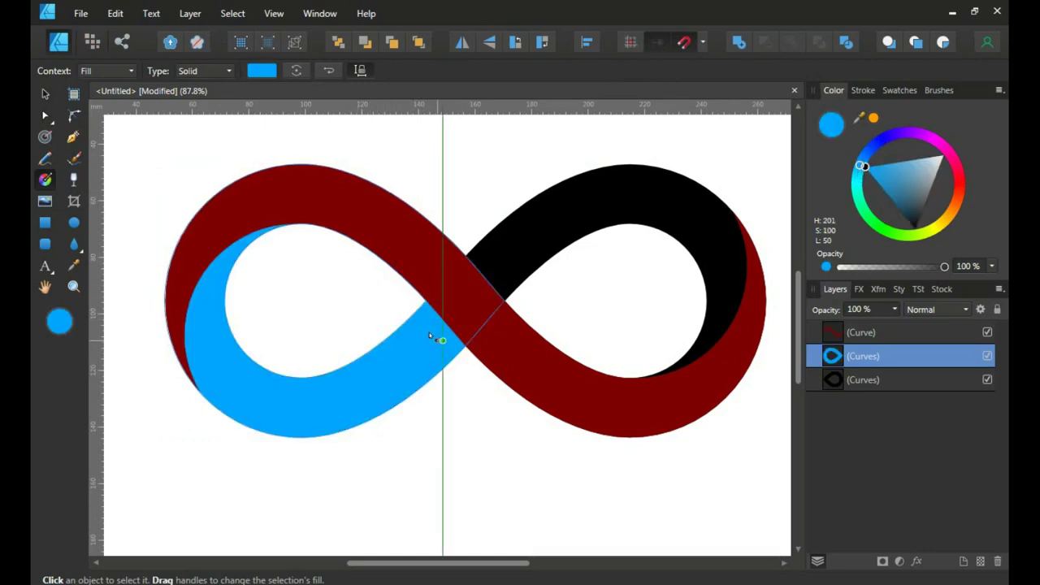
{"action": "mouse_move", "coordinate": [442, 340]}
{"action": "left_mouse_down"}
{"action": "mouse_move", "coordinate": [206, 340]}
{"action": "mouse_move", "coordinate": [224, 339]}
{"action": "left_mouse_up"}
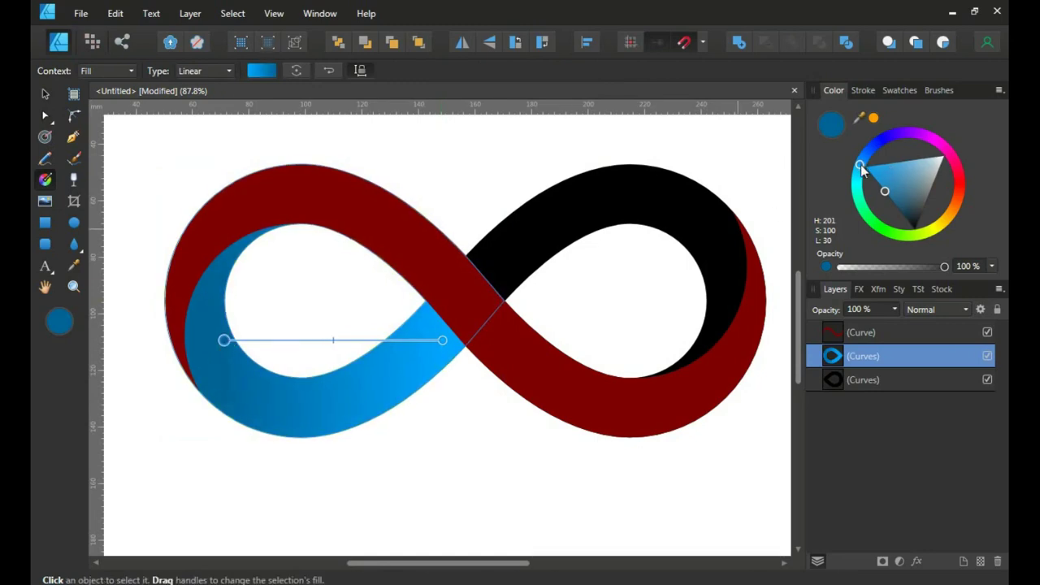
{"action": "left_click_drag", "start_coordinate": [859, 167], "coordinate": [877, 142]}
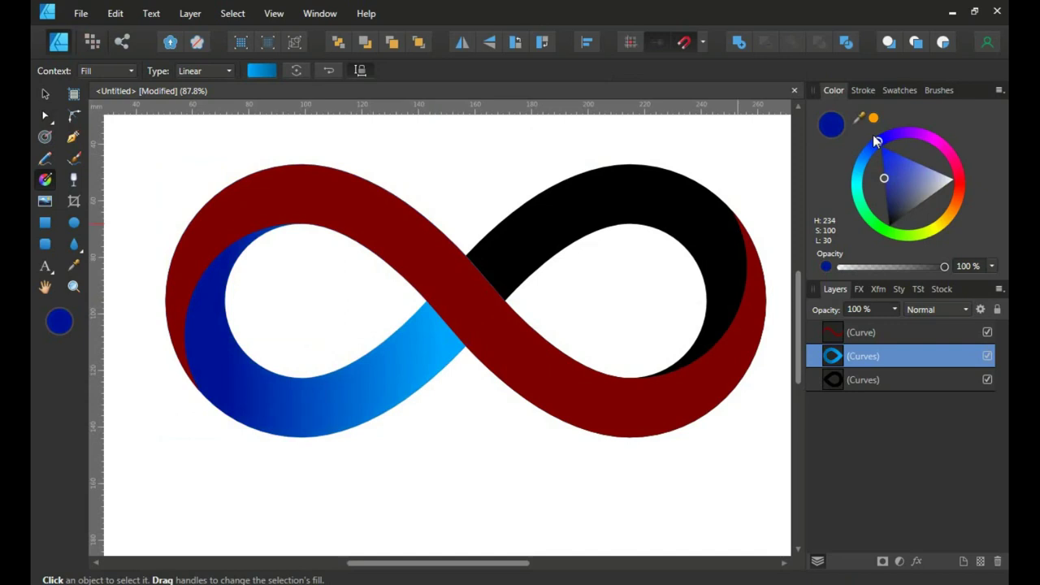
{"action": "left_click", "coordinate": [583, 199]}
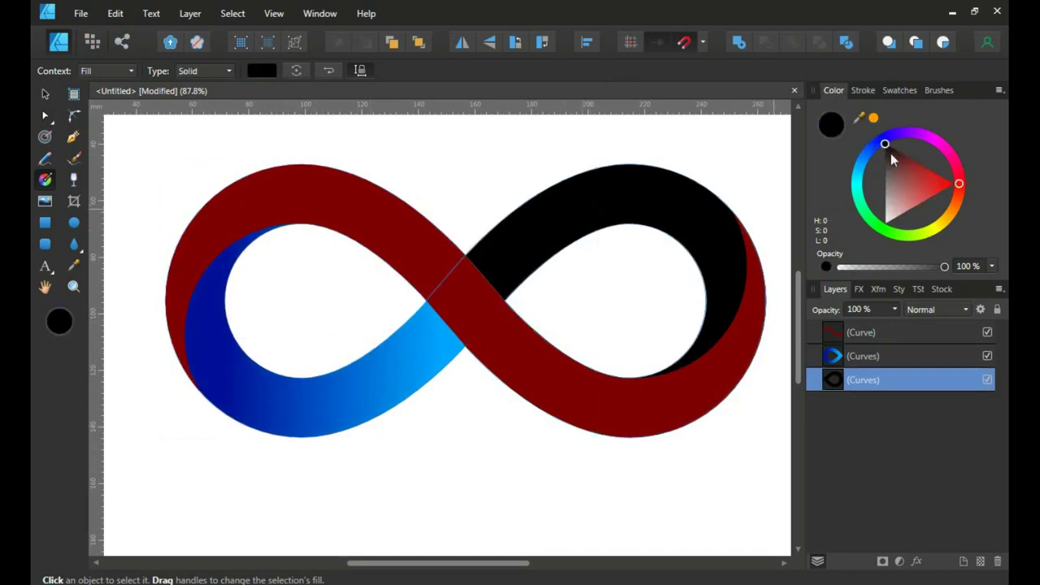
- Fill the right loop's black band with a bright magenta (H 296) to deep purple linear gradient, start shifted toward the crossing
{"action": "left_click", "coordinate": [931, 141]}
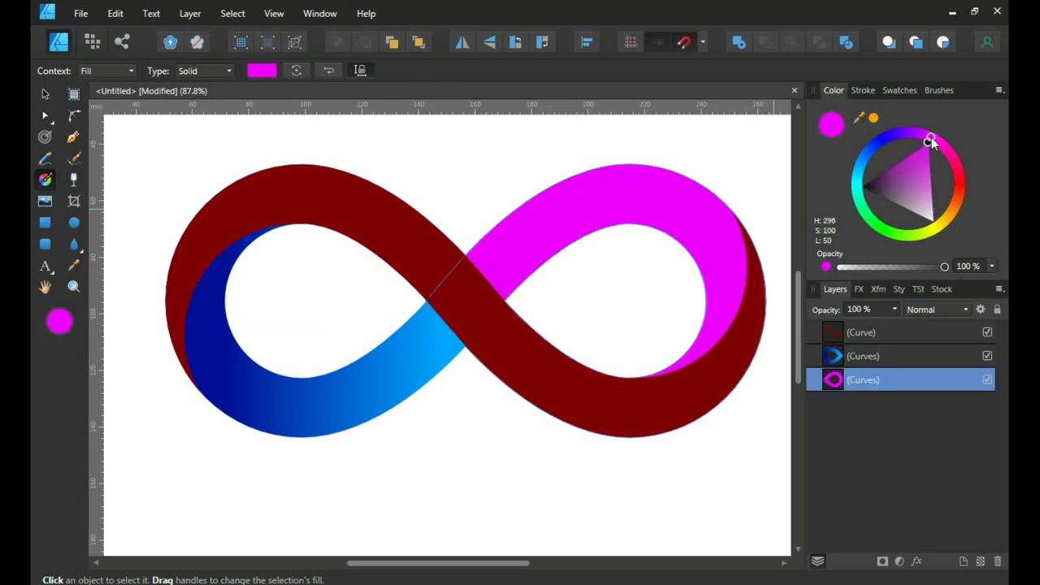
{"action": "left_click_drag", "start_coordinate": [455, 279], "coordinate": [724, 279]}
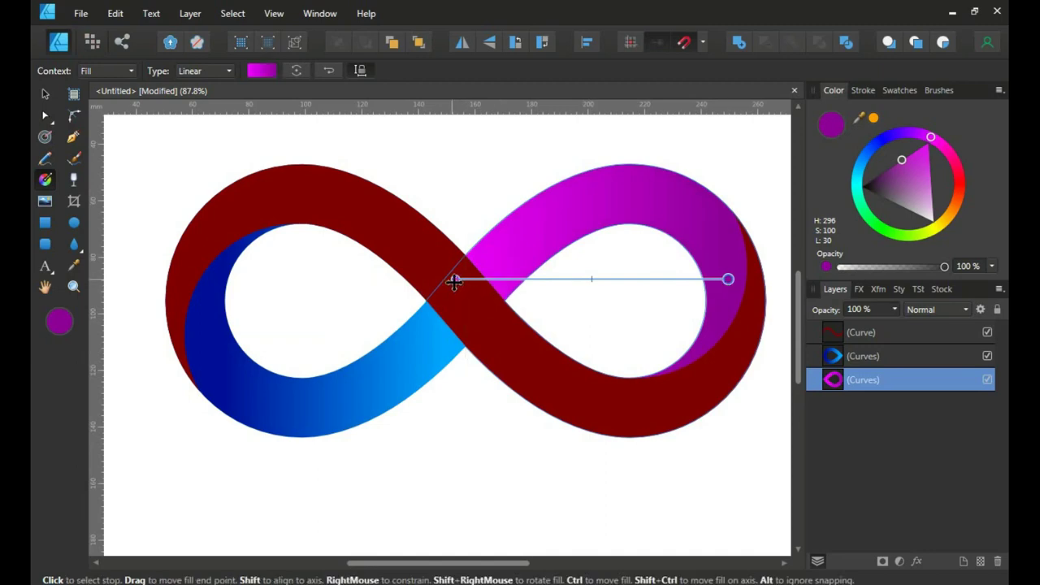
{"action": "left_click_drag", "start_coordinate": [455, 278], "coordinate": [485, 279]}
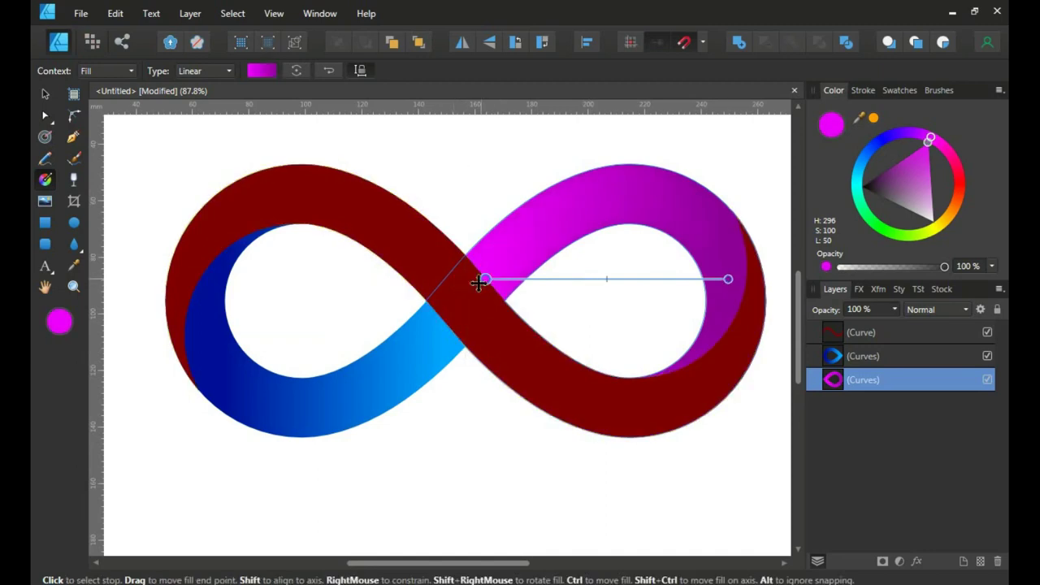
{"action": "left_click", "coordinate": [390, 209]}
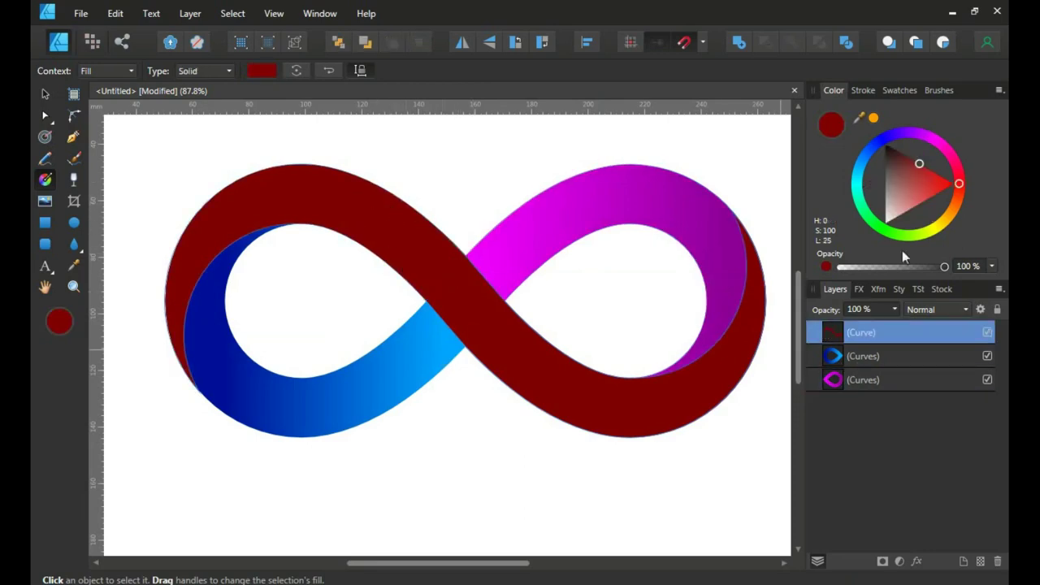
- Recolour the dark red band as a linear gradient from orange on the left to deep red on the right
{"action": "left_click_drag", "start_coordinate": [958, 185], "coordinate": [951, 209]}
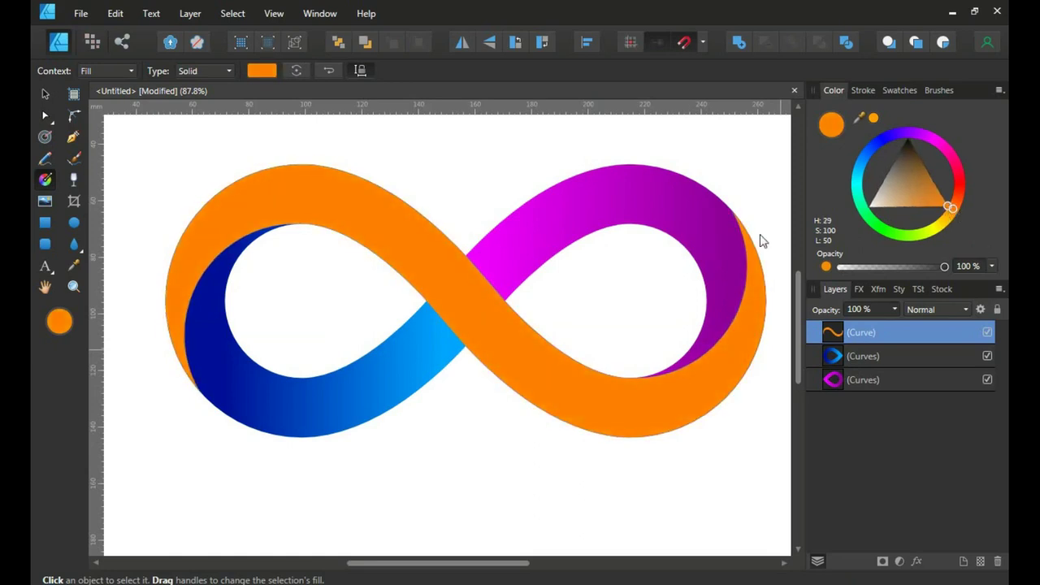
{"action": "left_click_drag", "start_coordinate": [179, 235], "coordinate": [764, 299]}
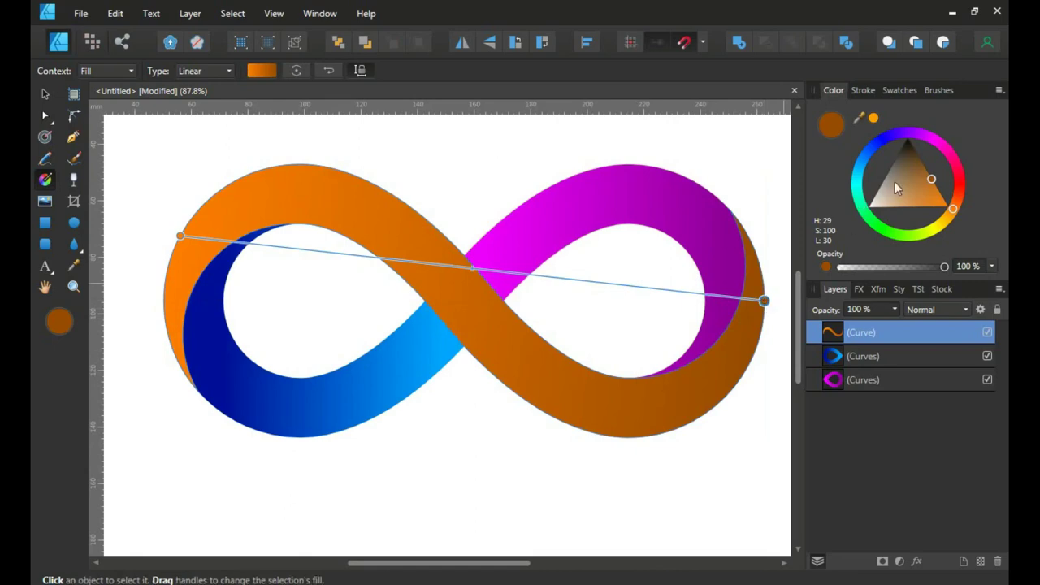
{"action": "left_click", "coordinate": [931, 191]}
{"action": "mouse_move", "coordinate": [949, 207]}
{"action": "left_mouse_down"}
{"action": "mouse_move", "coordinate": [971, 170]}
{"action": "mouse_move", "coordinate": [966, 183]}
{"action": "left_mouse_up"}
{"action": "left_click", "coordinate": [945, 175]}
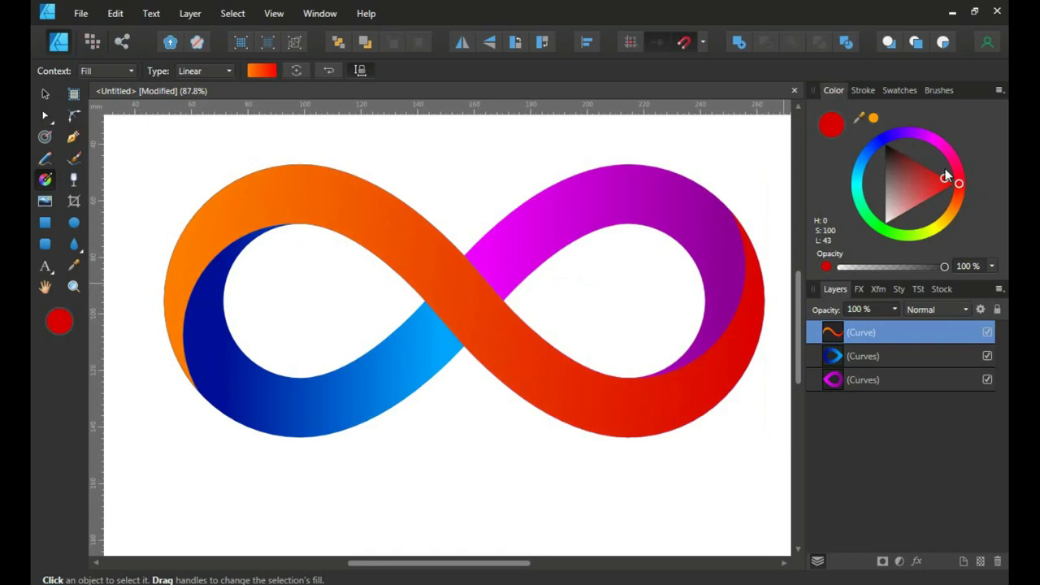
{"action": "left_click", "coordinate": [485, 476]}
- Group all three gradient bands into one object
{"action": "scroll", "coordinate": [485, 476], "scroll_direction": "down", "scroll_amount": 1}
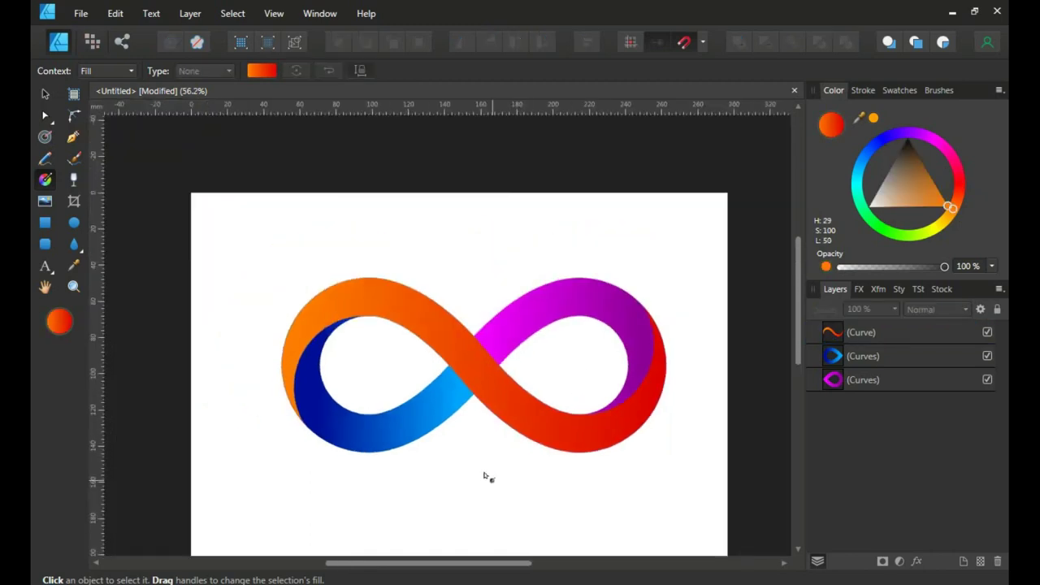
{"action": "scroll", "coordinate": [485, 476], "scroll_direction": "down", "scroll_amount": 1}
{"action": "key", "text": "v"}
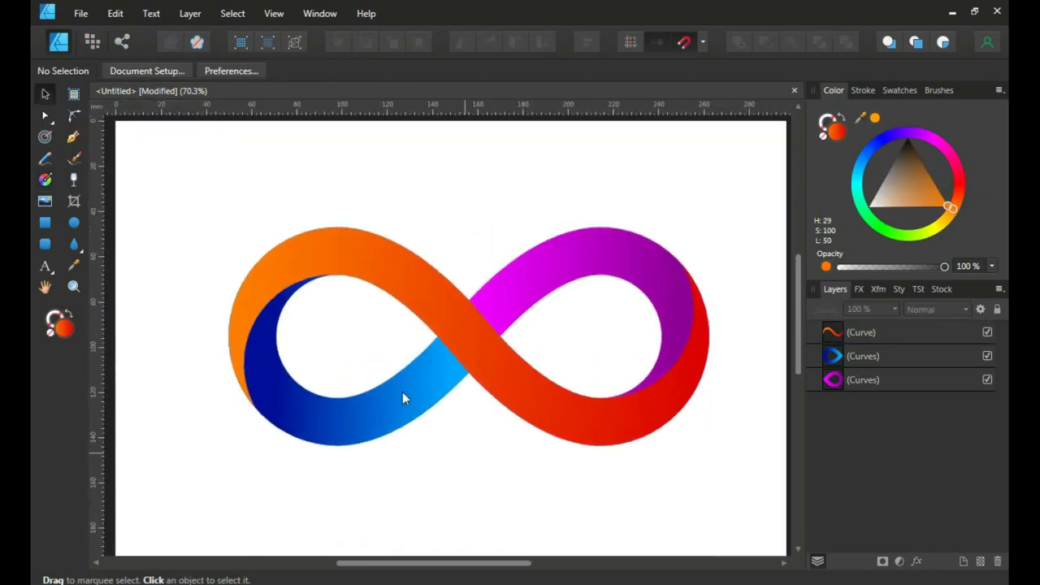
{"action": "left_click_drag", "start_coordinate": [181, 179], "coordinate": [734, 498]}
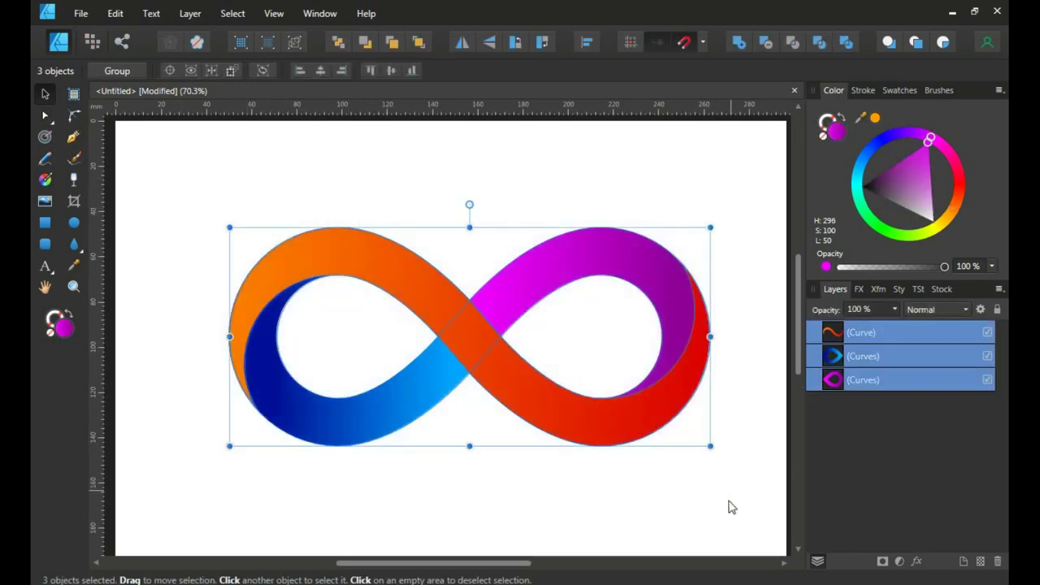
{"action": "right_click", "coordinate": [567, 258]}
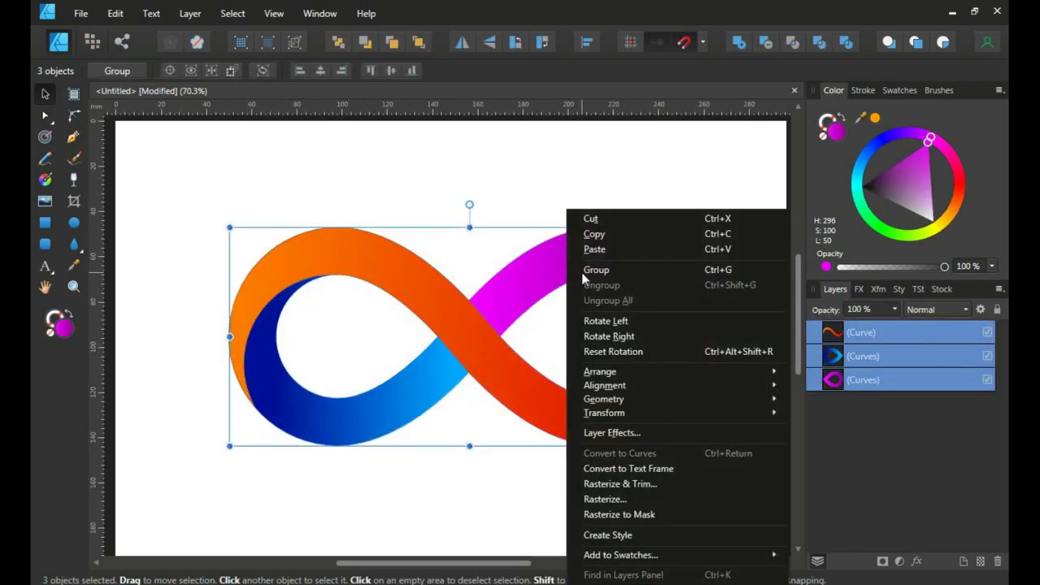
{"action": "left_click", "coordinate": [583, 269]}
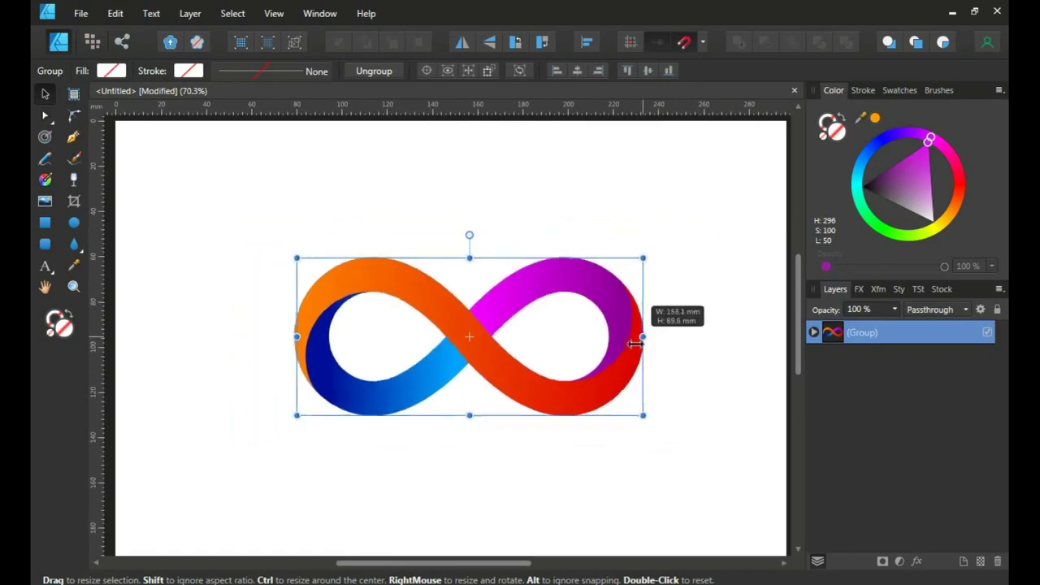
- Scale the grouped infinity logo down slightly around its centre
{"action": "left_click_drag", "start_coordinate": [711, 342], "coordinate": [624, 341]}
{"action": "left_click", "coordinate": [552, 435]}
{"action": "scroll", "coordinate": [552, 435], "scroll_direction": "up", "scroll_amount": 2}
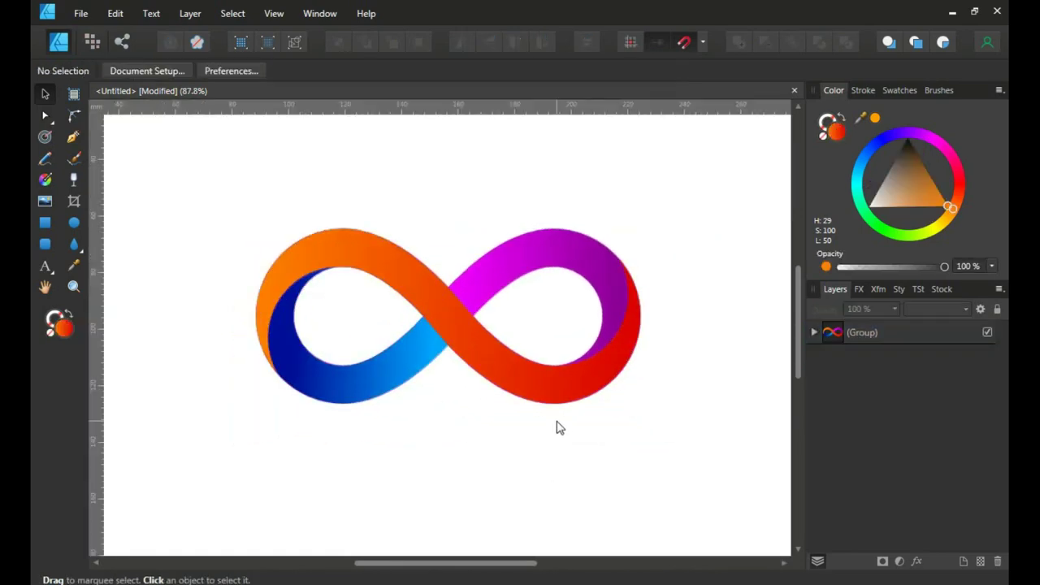
{"action": "scroll", "coordinate": [548, 446], "scroll_direction": "up", "scroll_amount": 1}
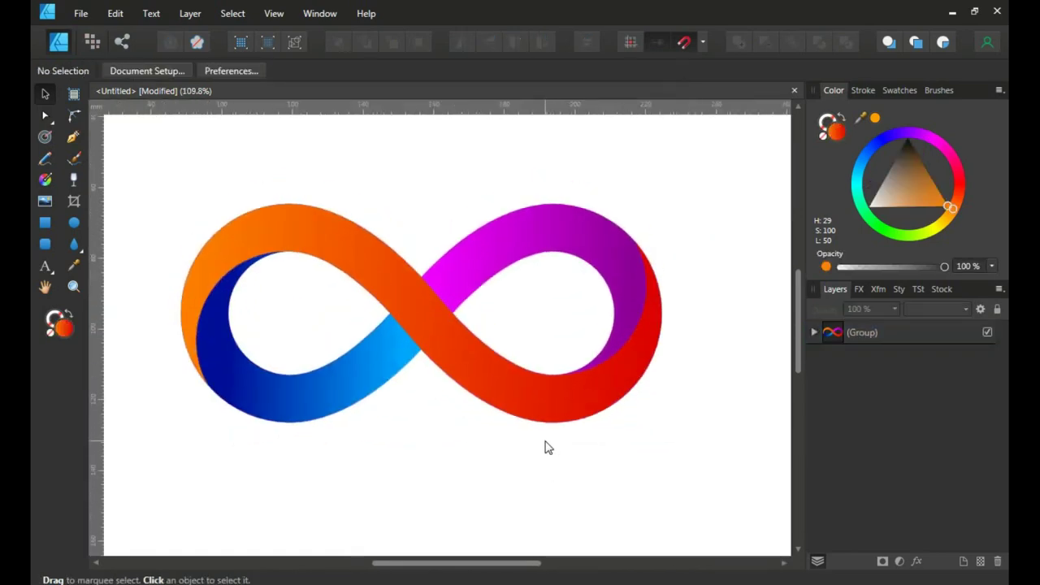